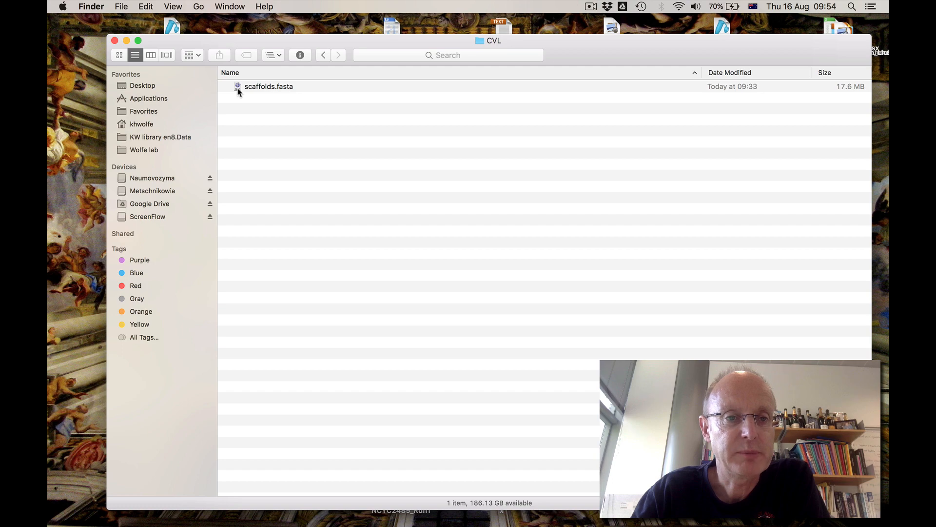
- Open scaffolds.fasta from the CVL folder in TextEdit and enlarge its window to show more sequence lines
left_click(239, 91)
left_click_drag(239, 90, 60, 176)
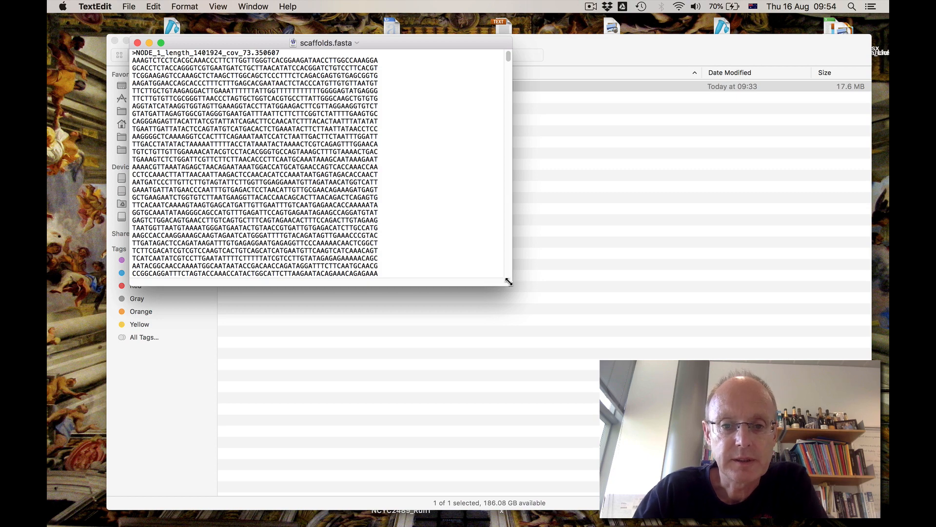
left_click_drag(508, 281, 524, 509)
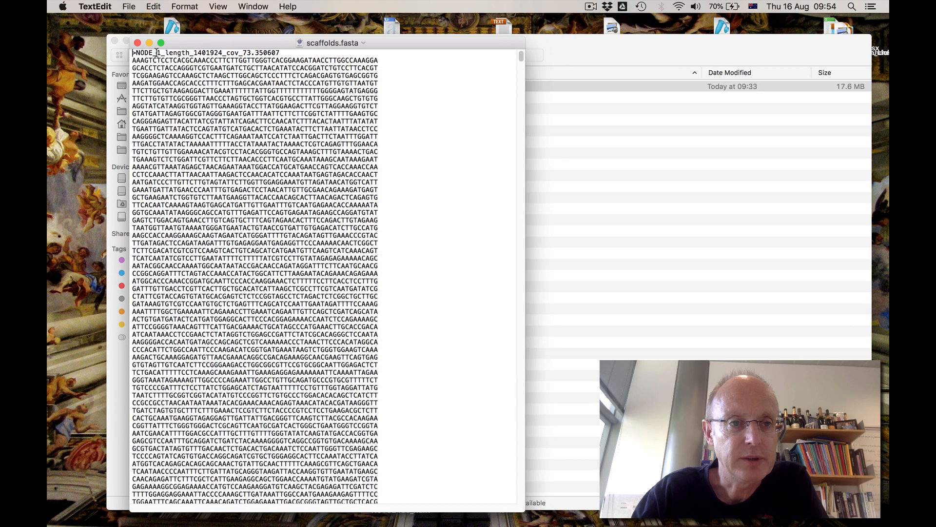
- Examine the last scaffold header at the end of scaffolds.fasta and close the file
left_click_drag(522, 56, 521, 499)
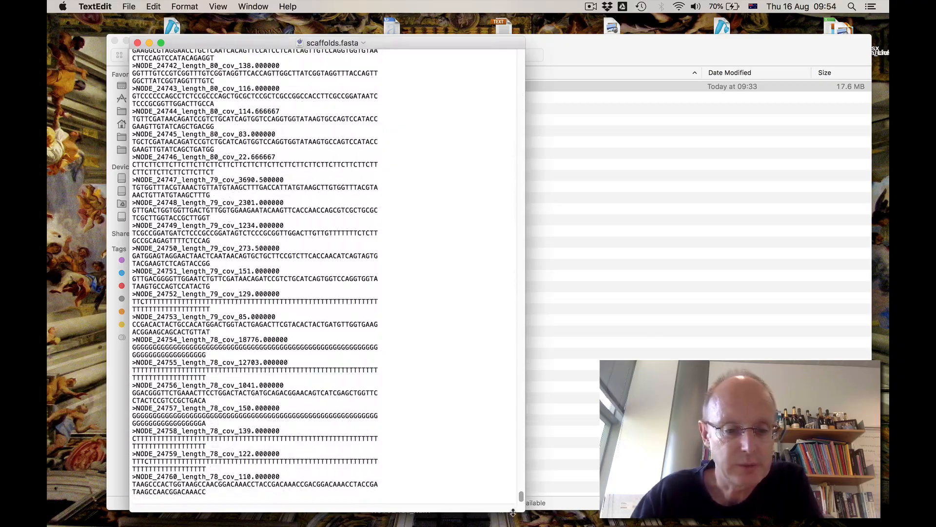
triple_click(455, 477)
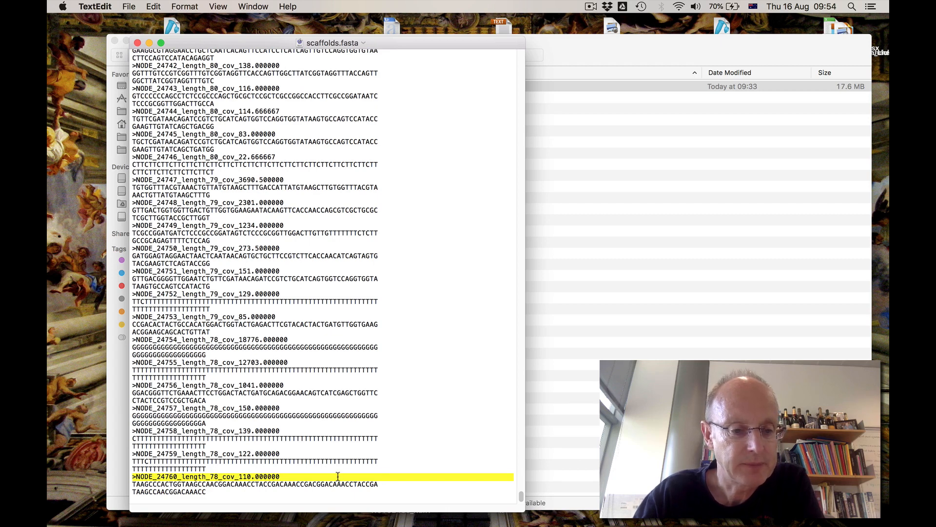
left_click(138, 43)
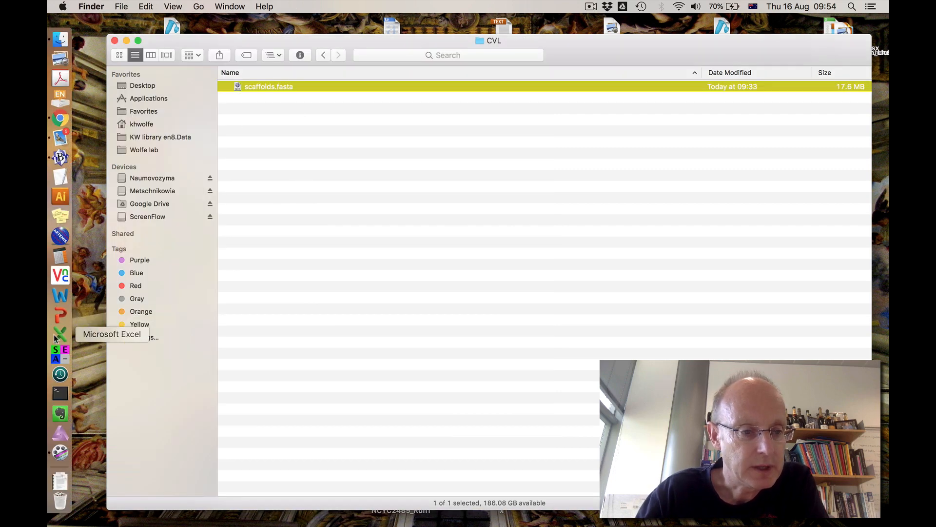
- Launch Microsoft Excel with a blank workbook and check its version information
left_click(56, 336)
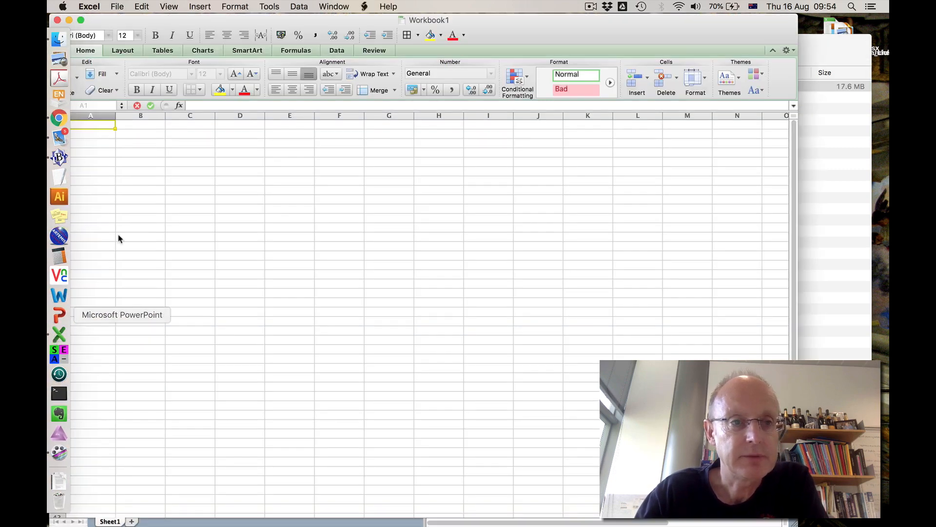
left_click(90, 6)
left_click(100, 21)
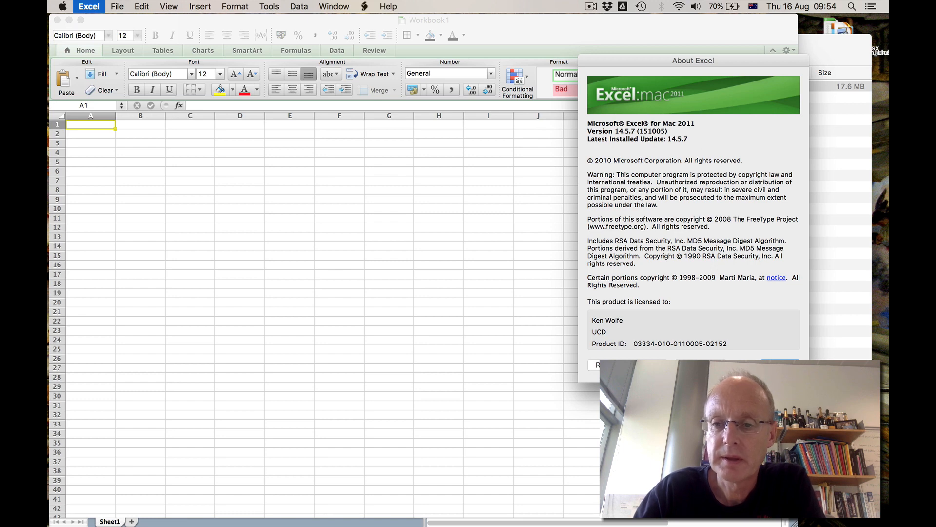
left_click(780, 365)
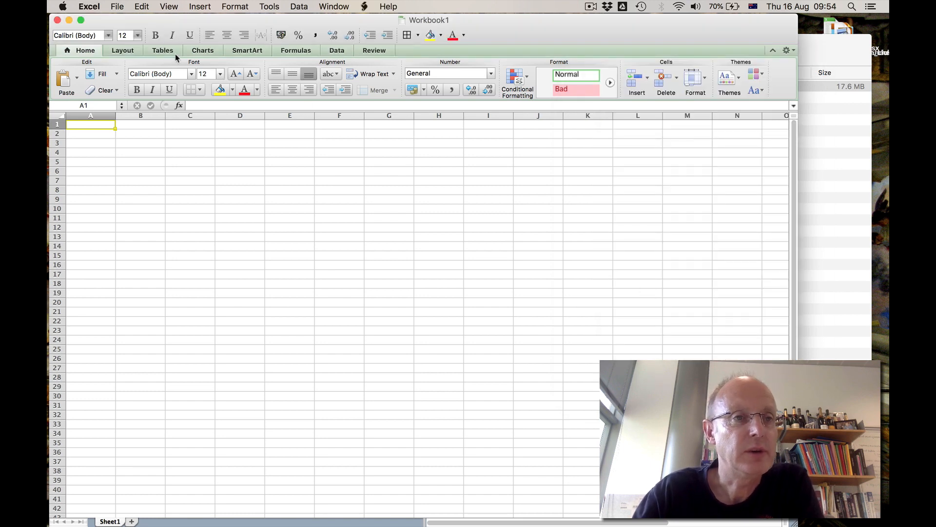
- Open scaffolds.fasta from the CVL folder in the Text Import Wizard
left_click(117, 7)
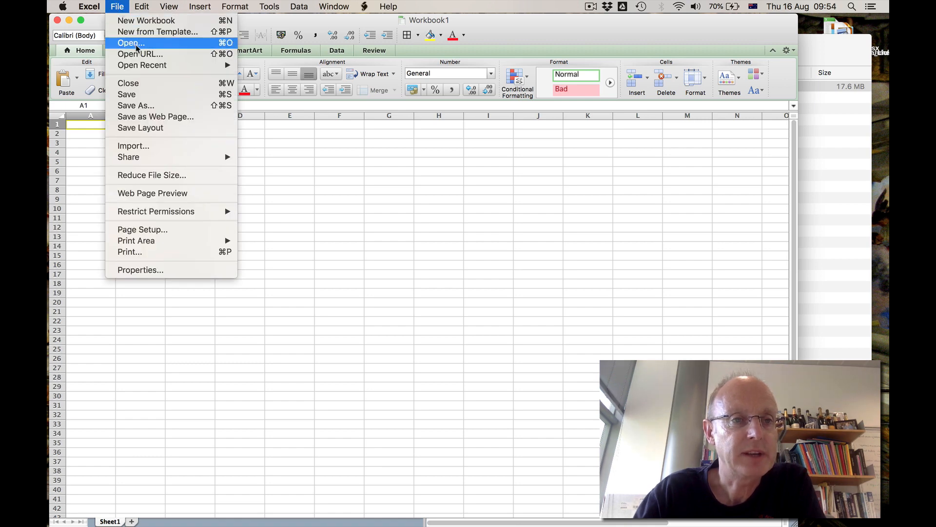
left_click(141, 47)
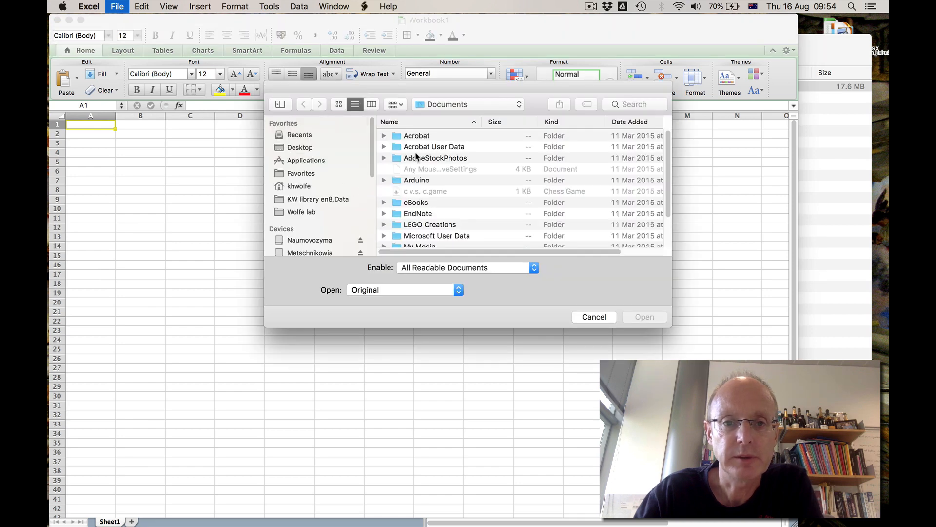
left_click(437, 105)
left_click(449, 181)
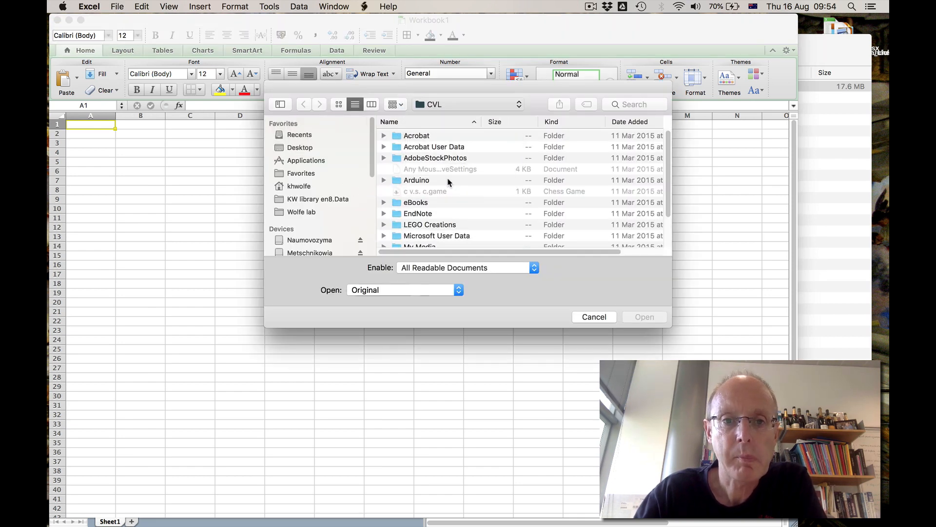
double_click(396, 137)
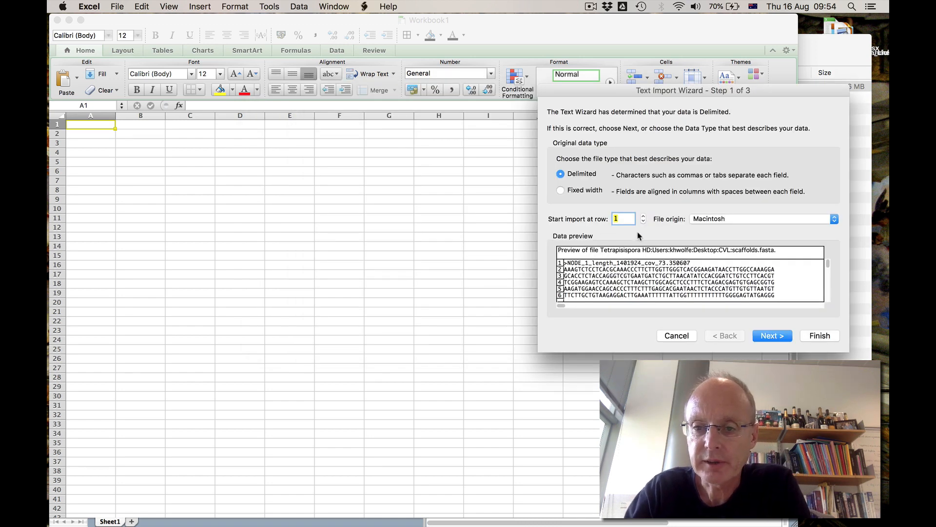
- Import the file as delimited text with Tab as the delimiter and reposition the resulting workbook window
left_click(775, 337)
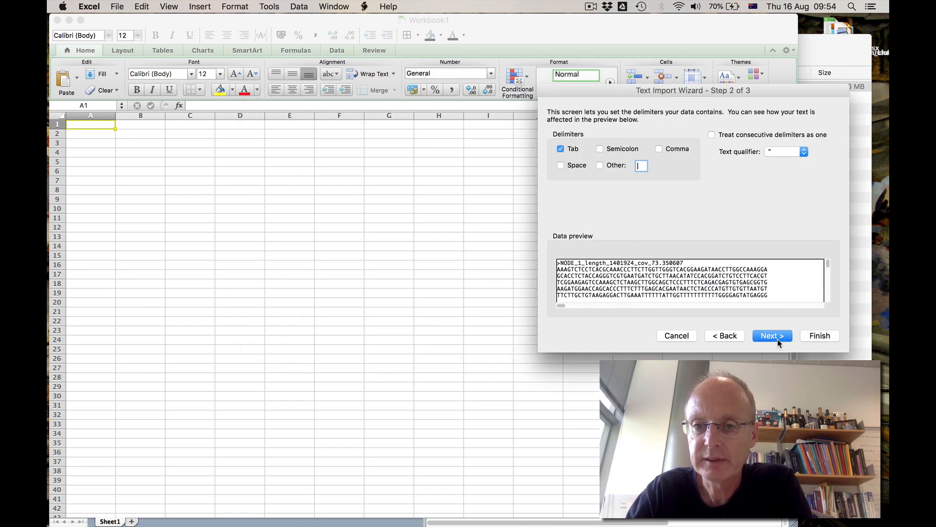
left_click(778, 341)
left_click(810, 335)
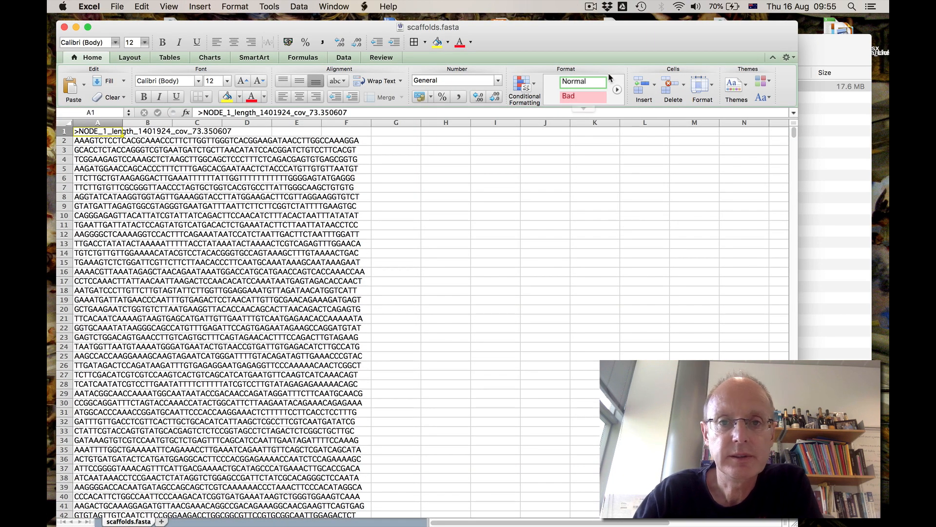
left_click_drag(584, 39, 589, 32)
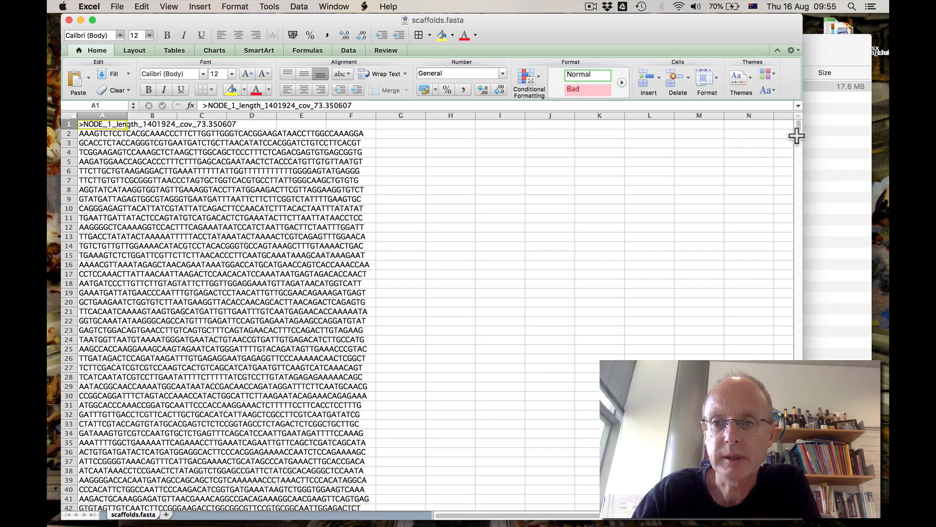
- Sort the whole of column A by values from A to Z
left_click_drag(799, 128, 804, 498)
left_click_drag(802, 461, 763, 109)
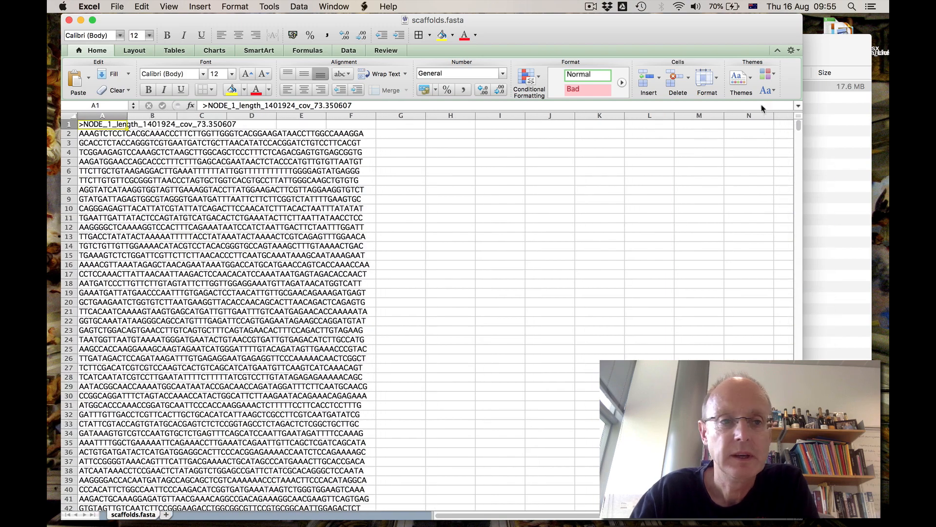
left_click(94, 117)
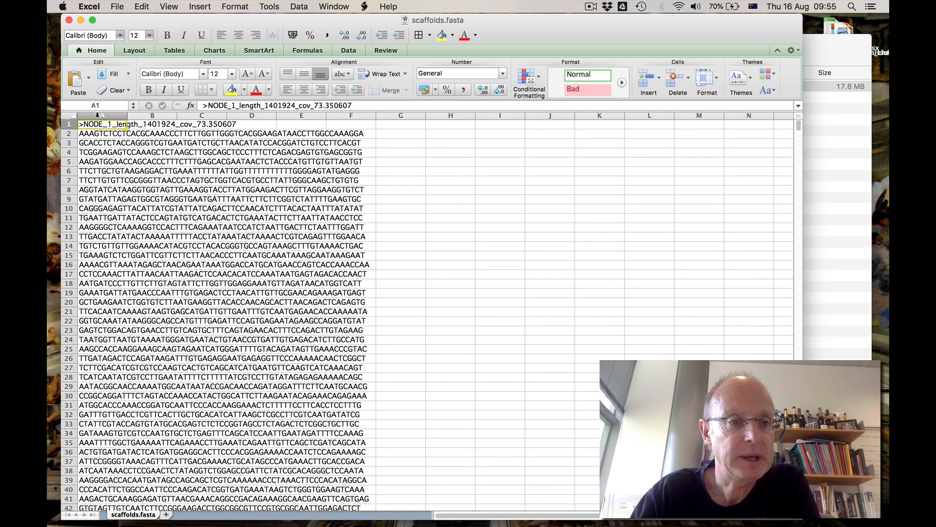
left_click(299, 6)
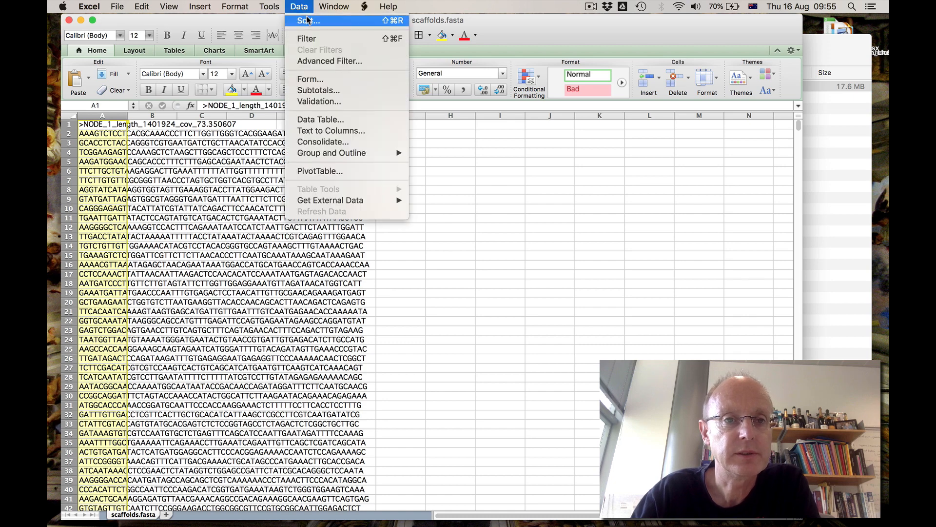
left_click(308, 21)
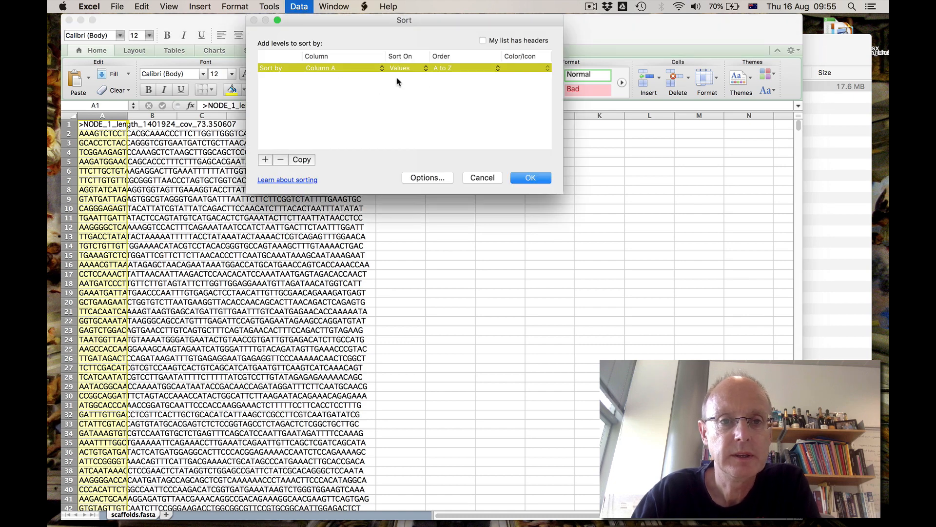
left_click(531, 178)
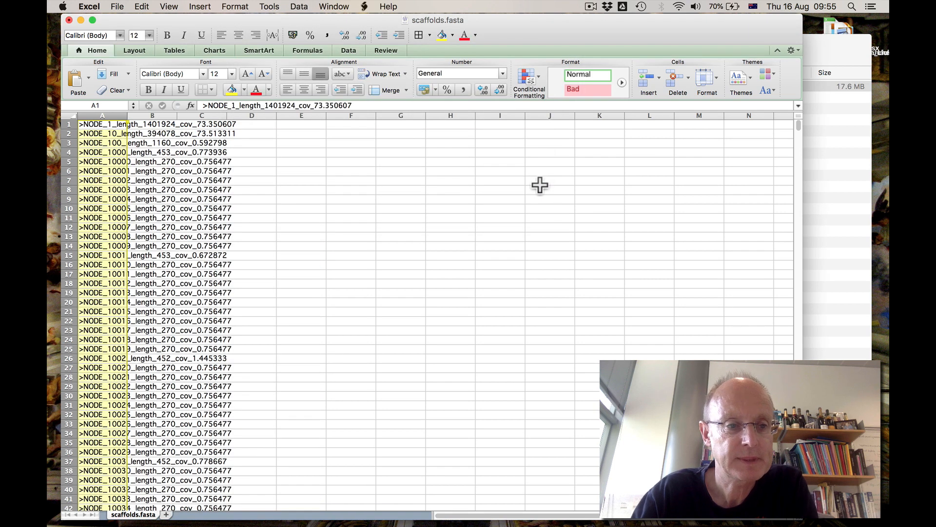
left_click(304, 275)
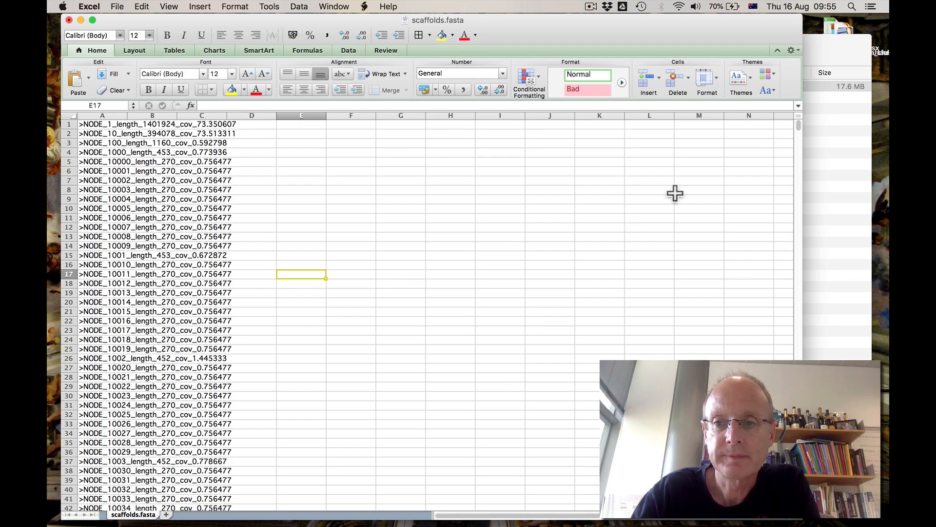
- Locate the row in the sorted column where the NODE headers end and the sequence lines begin
left_click_drag(800, 128, 794, 159)
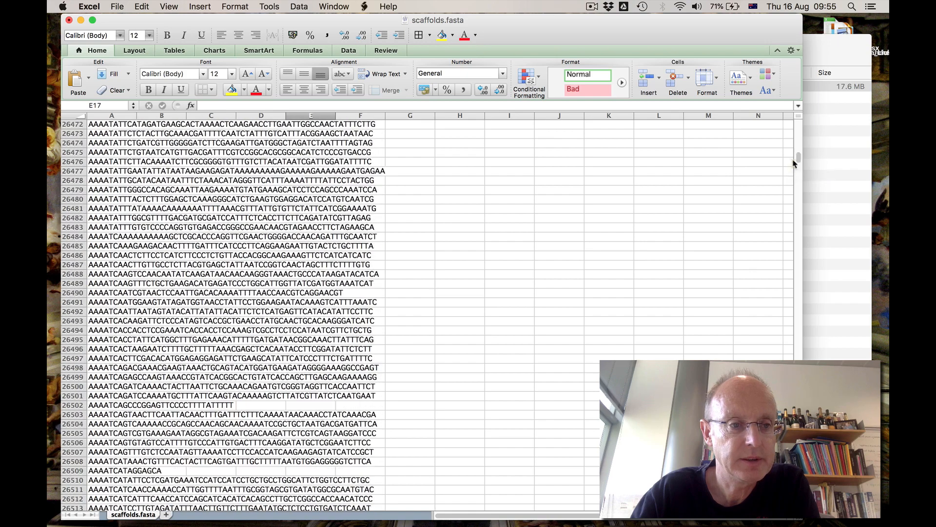
left_click(505, 189)
key("Page_Up")
key("Page_Up")
key("Page_Up")
key("Page_Up")
key("Page_Up")
key("Page_Up")
key("Page_Up")
key("Page_Up")
key("Page_Up")
key("Page_Up")
key("Page_Up")
key("Page_Up")
key("Page_Up")
key("Page_Up")
key("Page_Up")
key("Page_Up")
key("Page_Up")
key("Page_Up")
key("Page_Up")
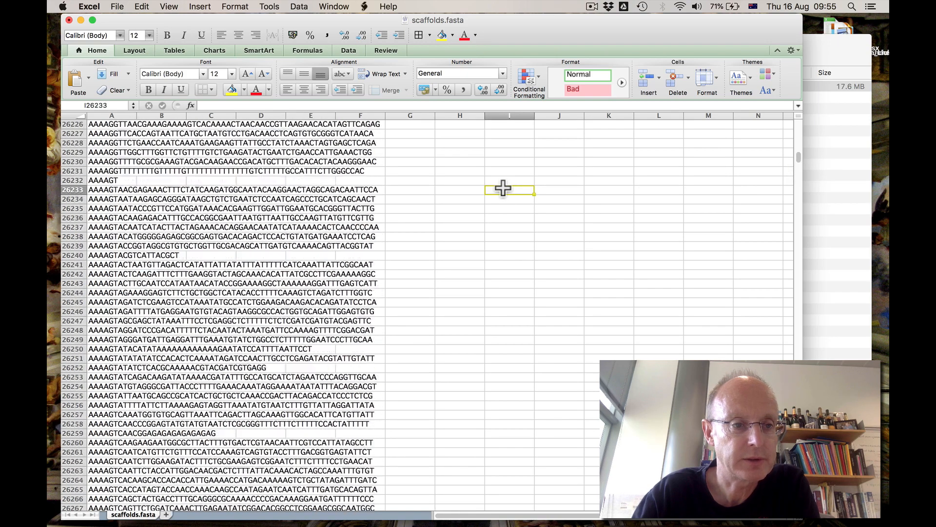
key("Page_Up")
key("Page_Up")
key("Page_Up")
key("Page_Up")
key("Page_Up")
key("Page_Up")
key("Page_Up")
key("Page_Up")
key("Page_Up")
key("Page_Up")
key("Page_Up")
key("Page_Up")
key("Page_Up")
key("Page_Up")
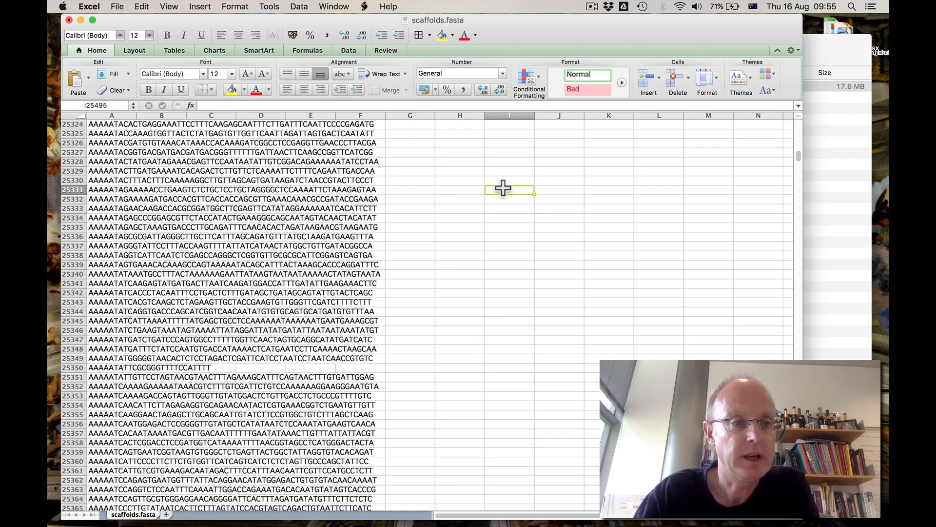
key("Page_Up")
key("Page_Up")
key("Page_Up")
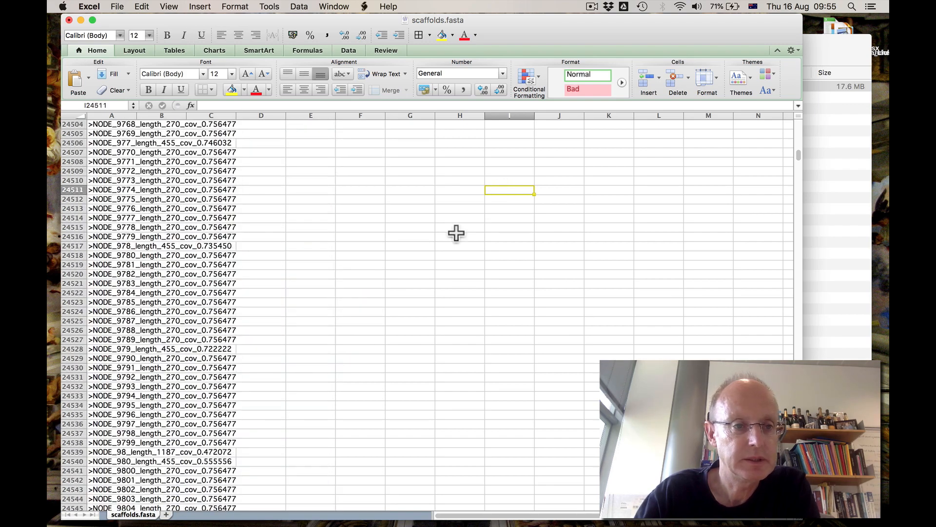
key("Page_Down")
key("Page_Down")
key("Page_Down")
key("Page_Down")
key("Page_Down")
key("Page_Down")
key("Page_Down")
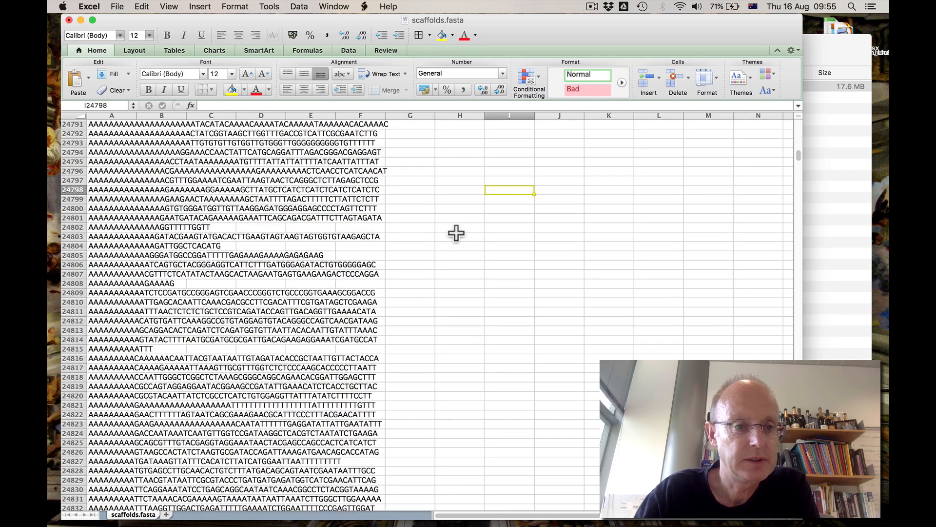
key("Page_Up")
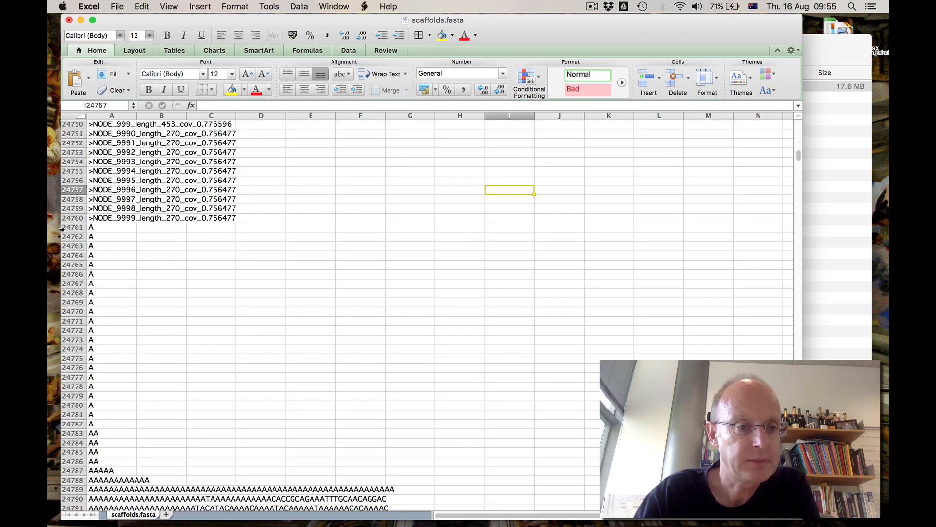
- Delete rows 24761 through 312360, which hold the sequence lines below the last NODE header
left_click(63, 227)
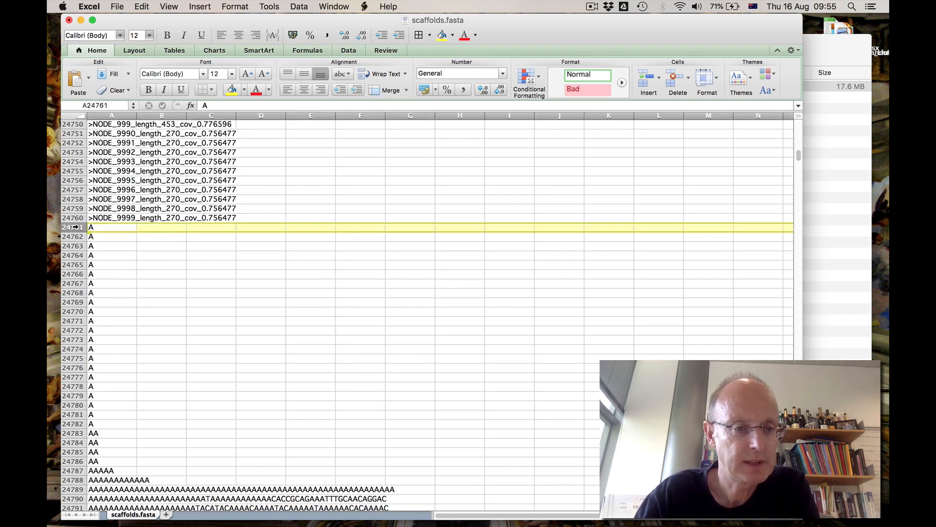
left_click_drag(798, 155, 805, 510)
scroll(522, 246, "up", 3)
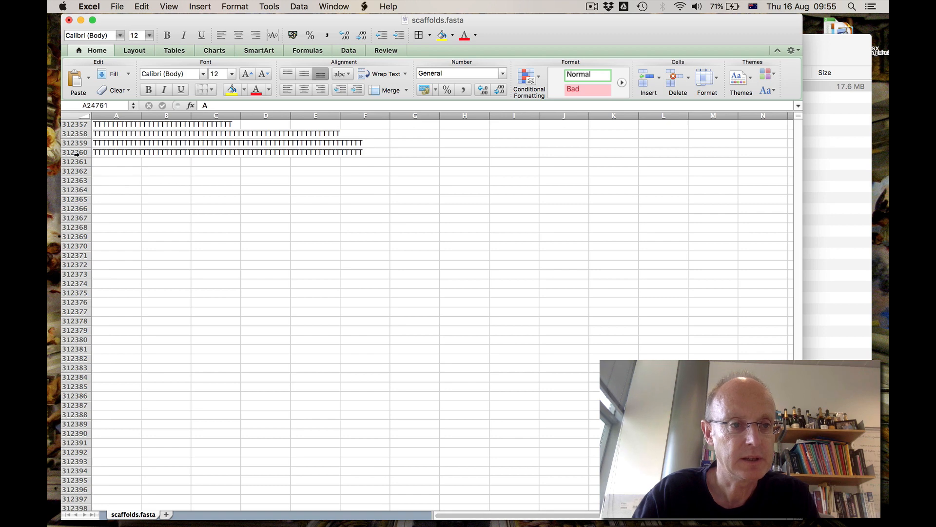
left_click(74, 152, "shift")
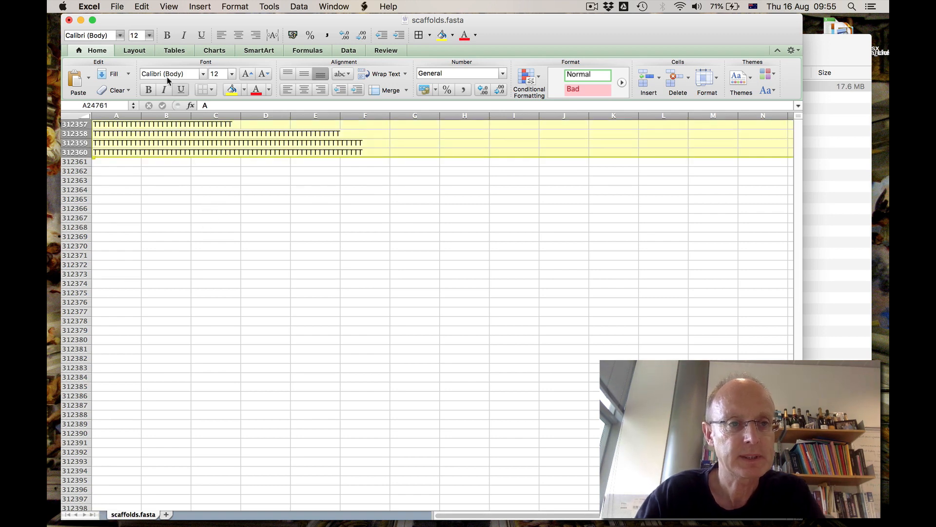
left_click(141, 6)
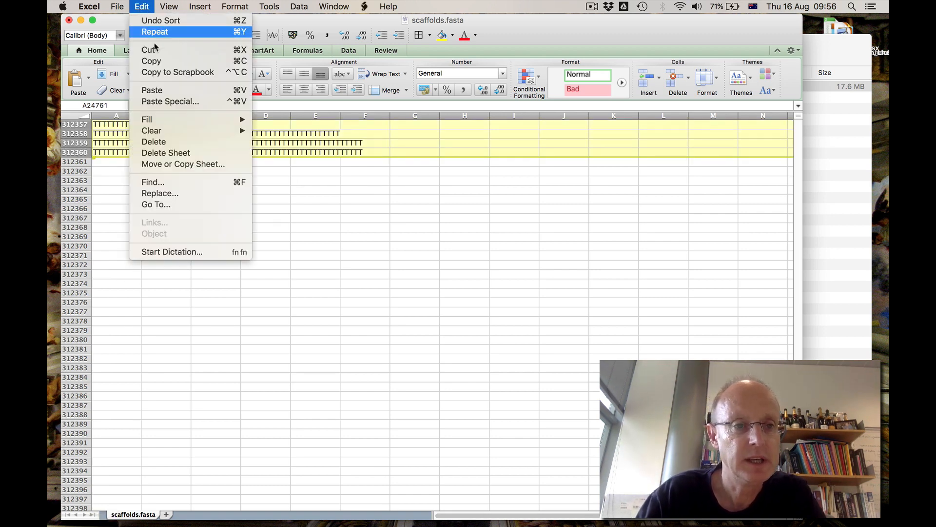
left_click(178, 148)
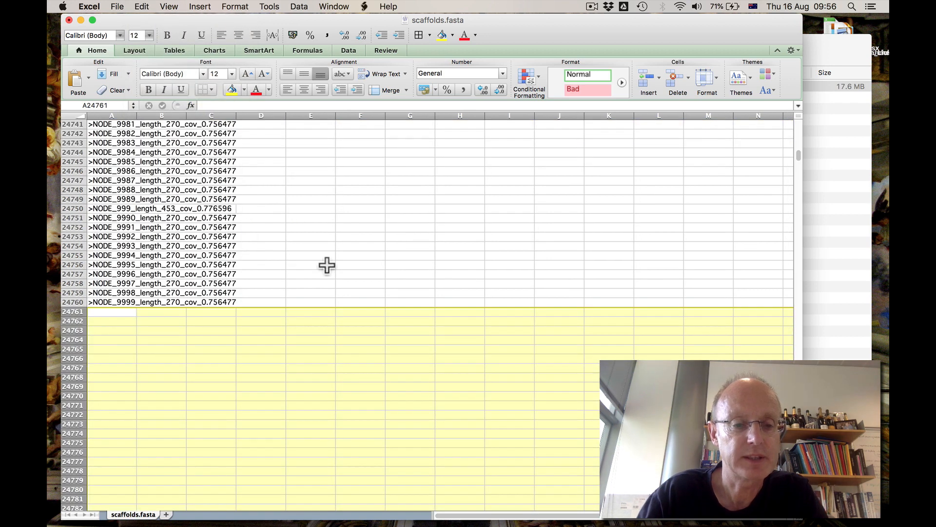
left_click(283, 275)
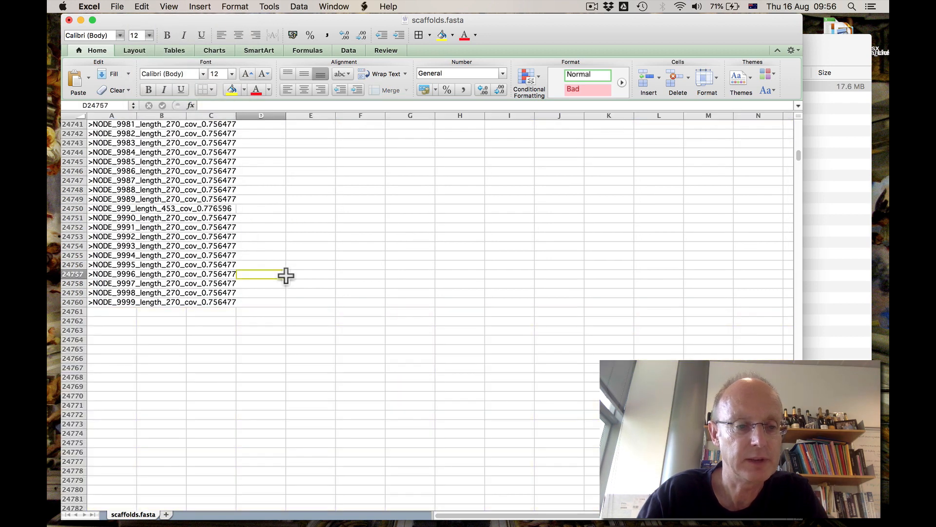
- Save the workbook as CVL in Excel Workbook (.xlsx) format in the CVL folder
left_click(118, 6)
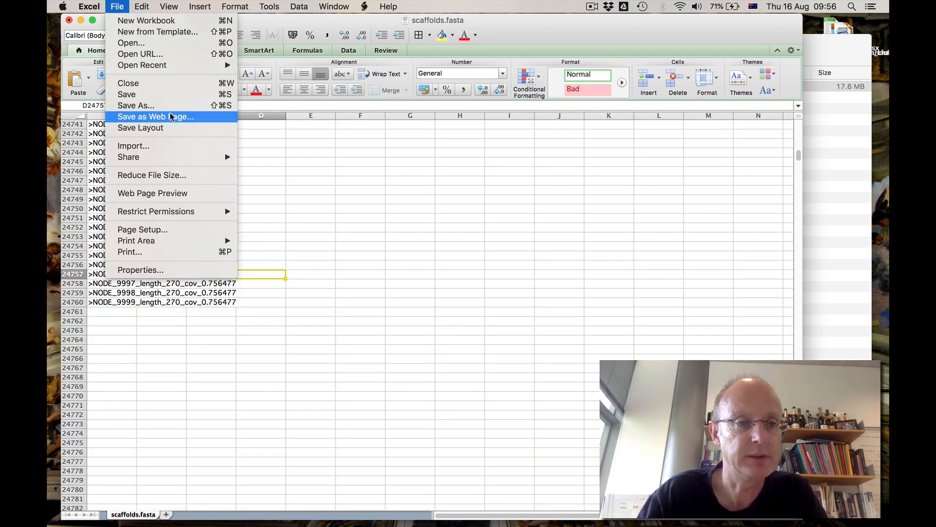
left_click(139, 105)
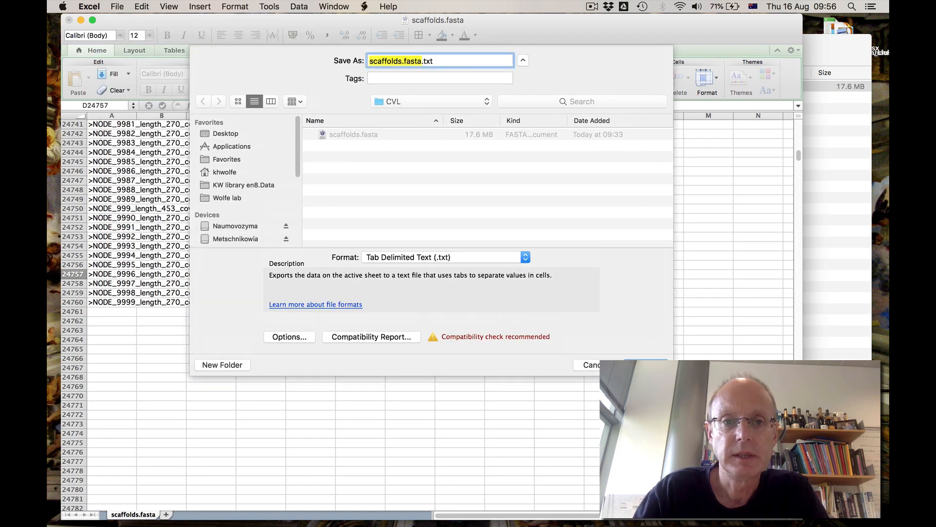
type("CVL")
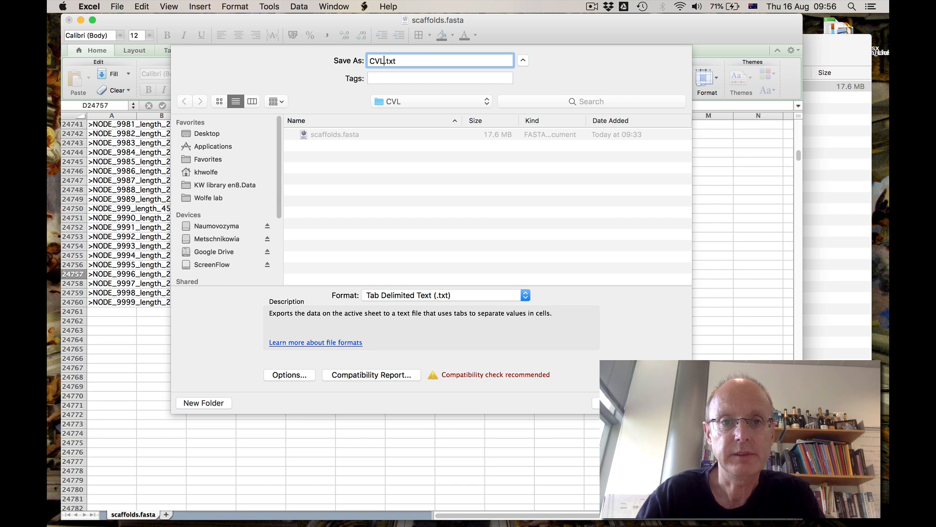
left_click(468, 295)
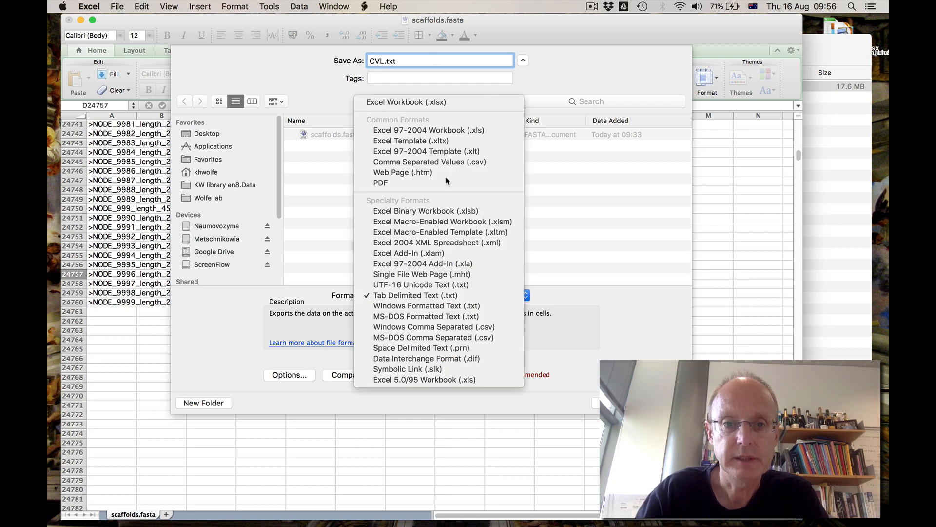
left_click(409, 101)
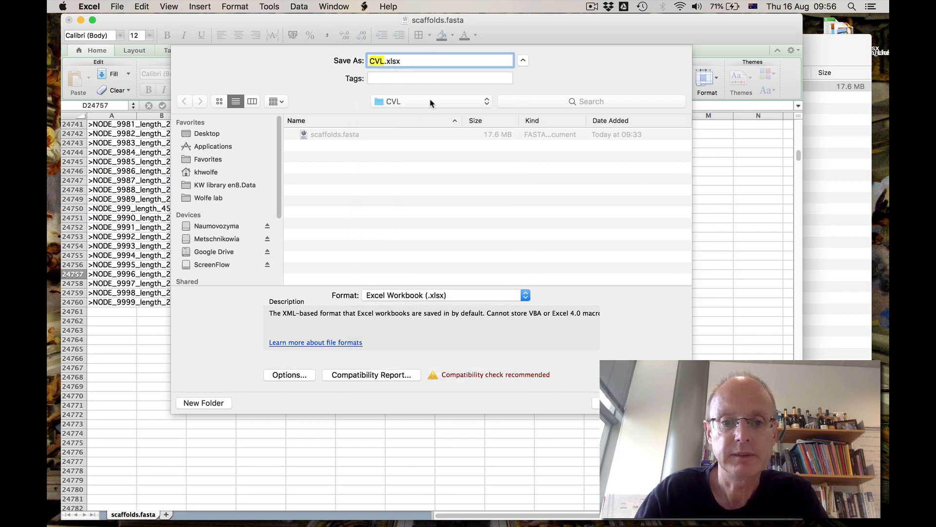
key("Return")
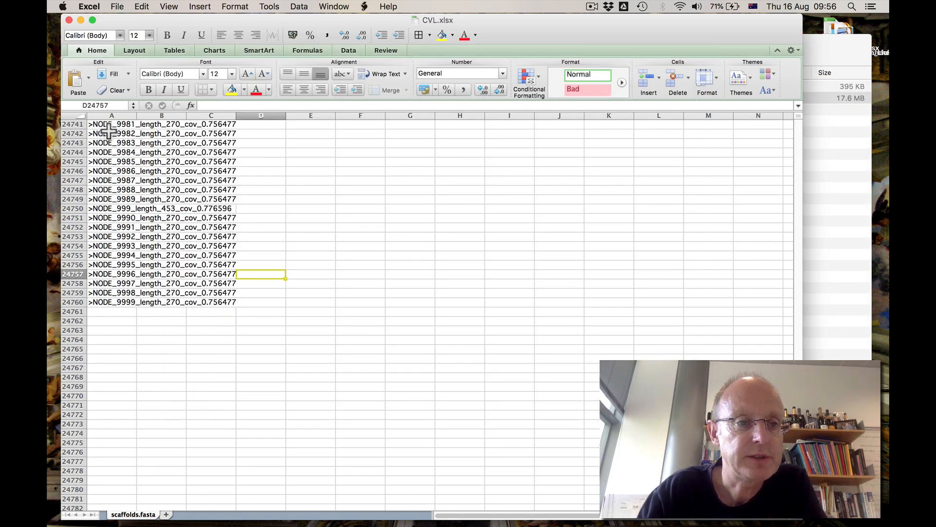
- Split column A's NODE headers into separate columns with Text to Columns, as delimited text using Tab and underscore delimiters
left_click(108, 128)
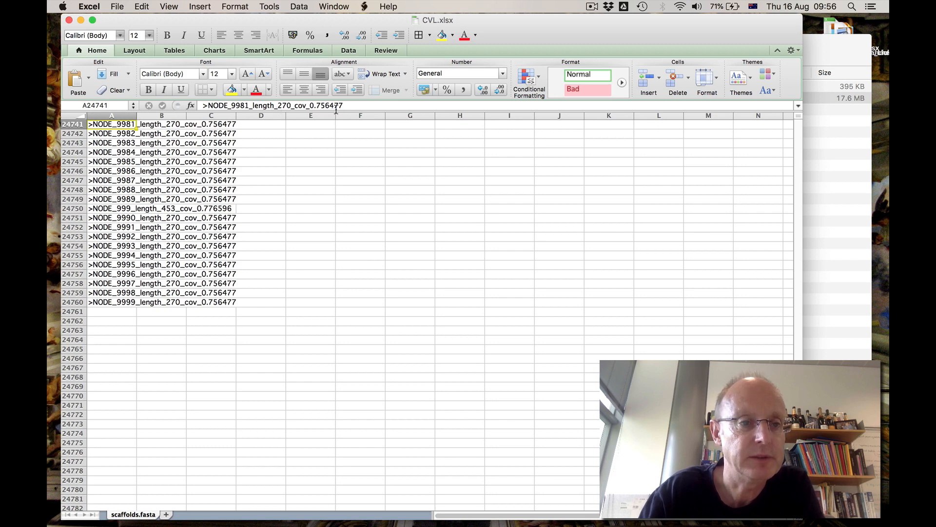
left_click(122, 113)
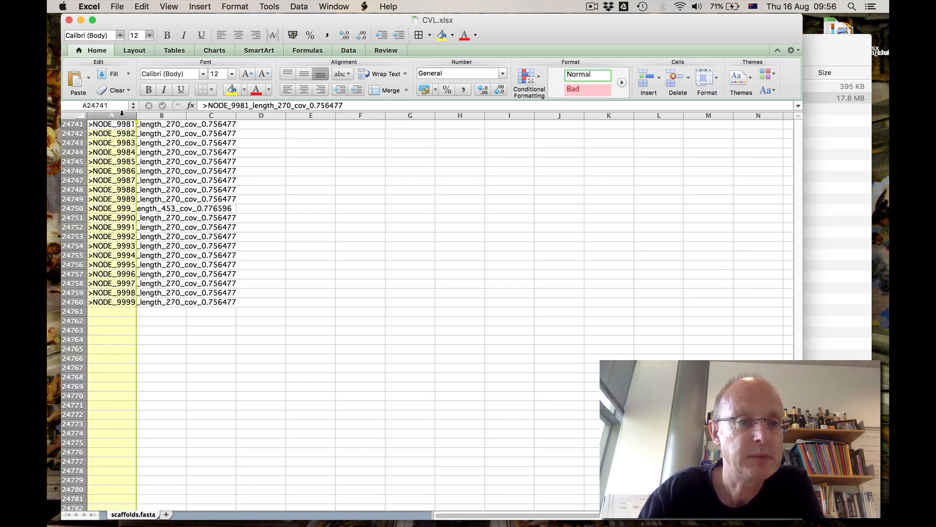
left_click(307, 7)
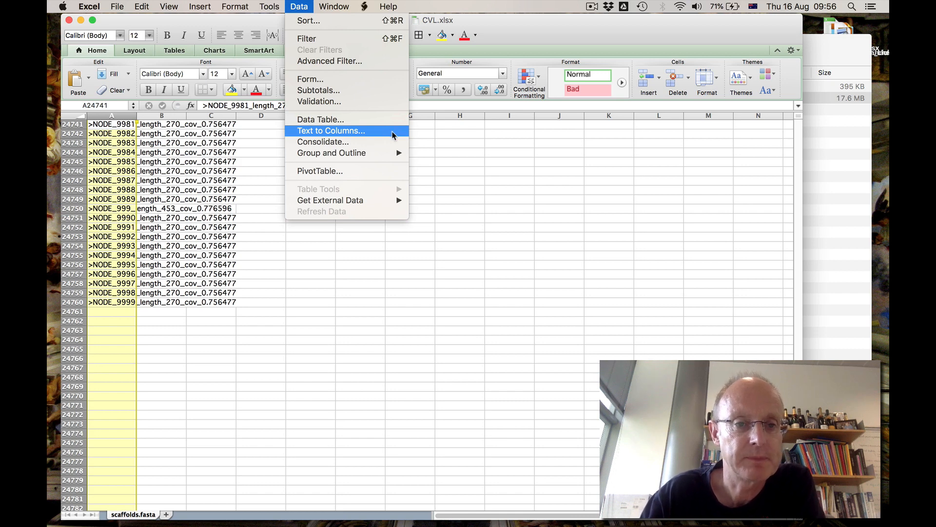
left_click(392, 135)
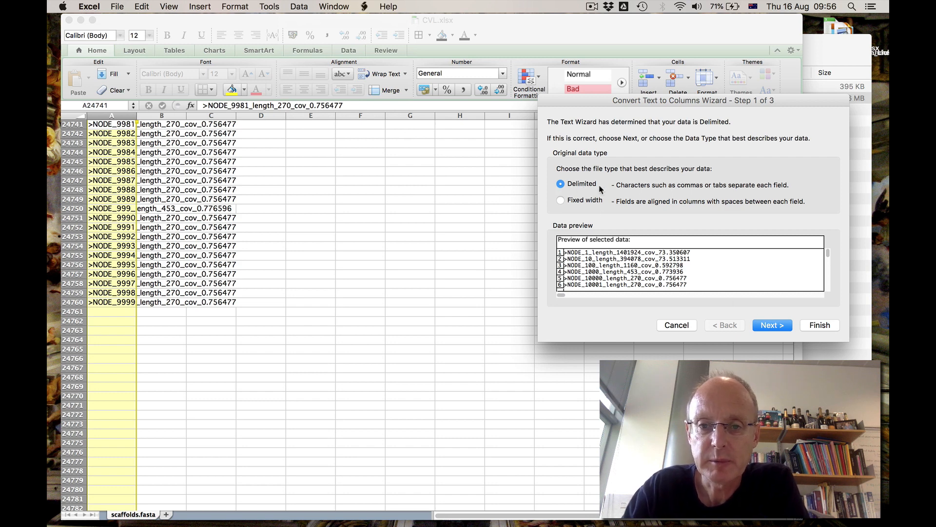
left_click(780, 329)
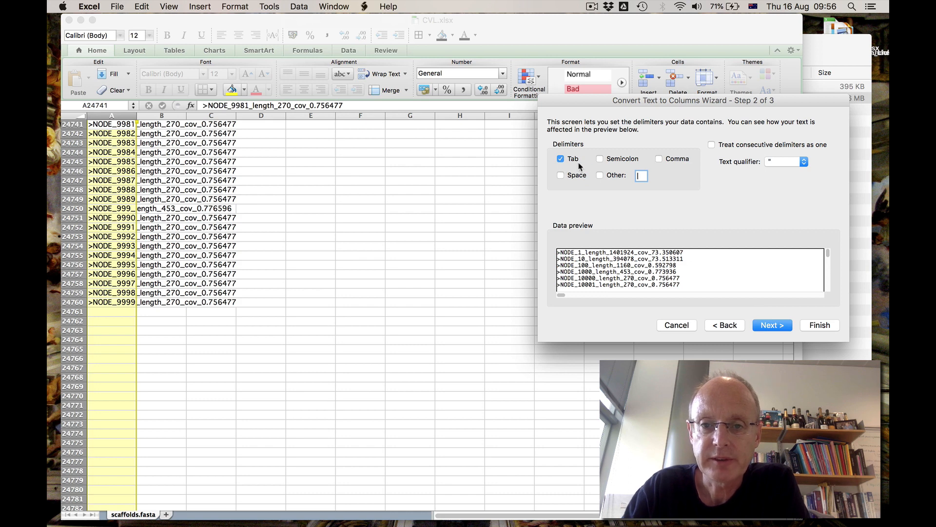
left_click(599, 176)
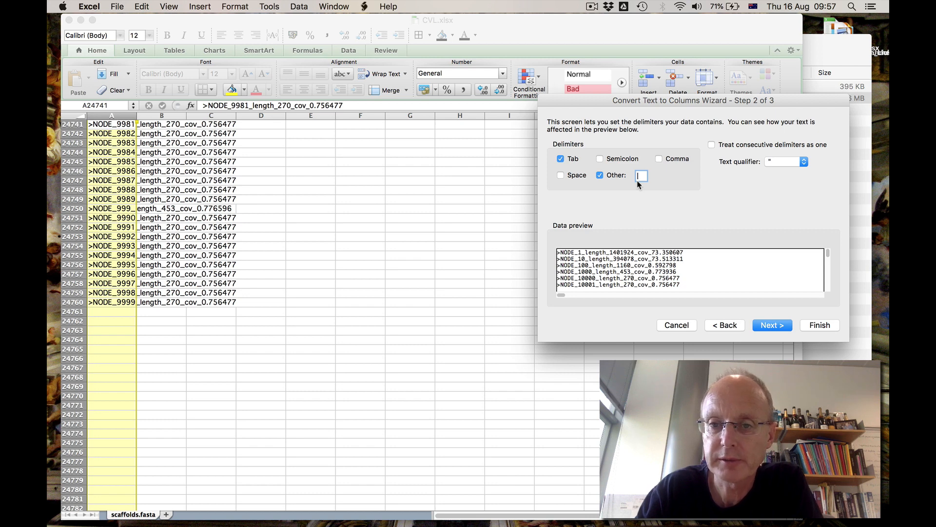
type("_")
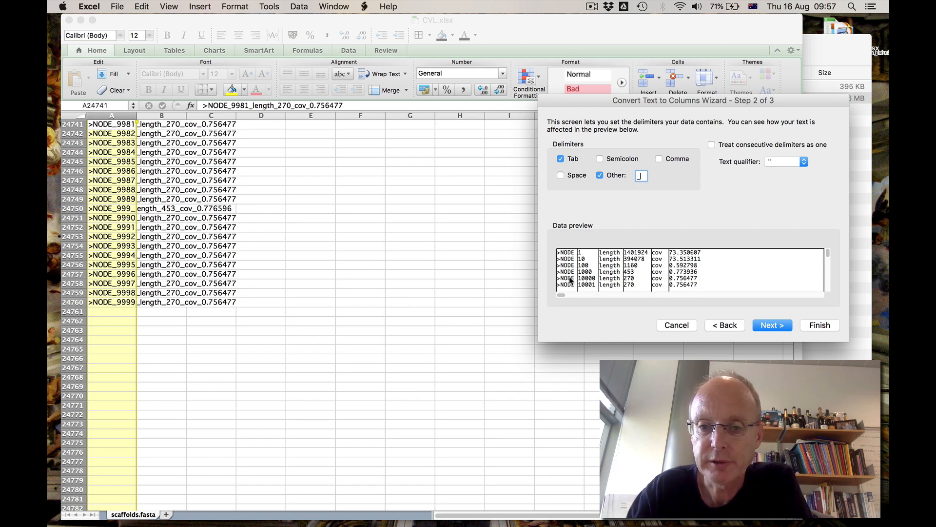
left_click(779, 326)
left_click(827, 326)
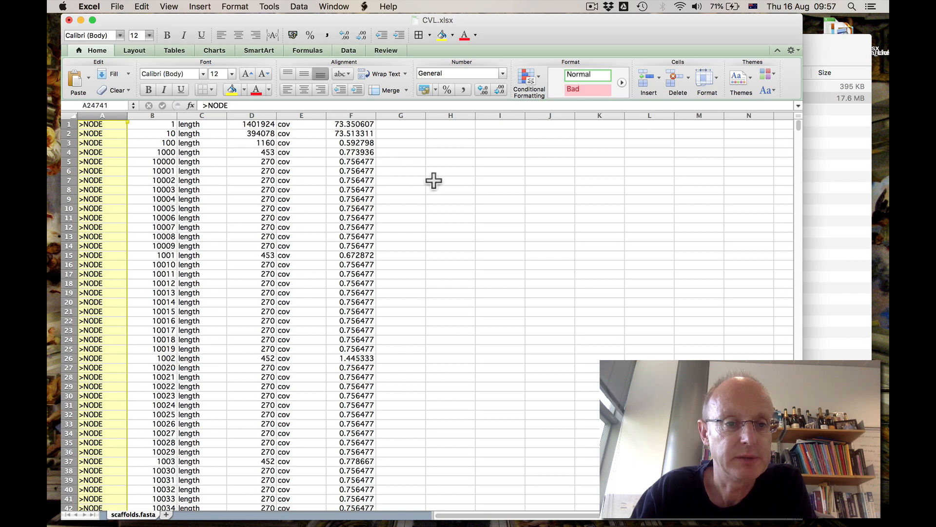
- Plot columns D (length) and F (coverage) as a Marked Scatter chart and enlarge it to span about columns B to N
left_click(263, 116)
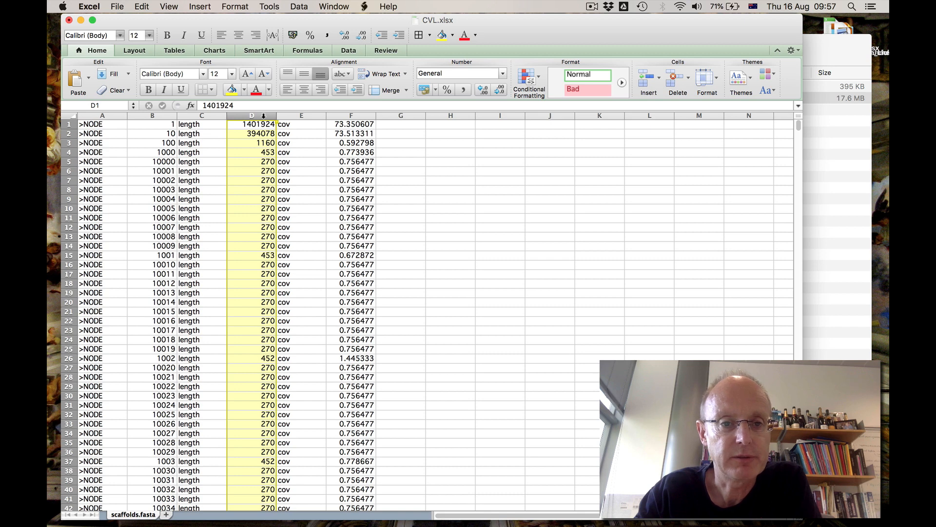
left_click(349, 115)
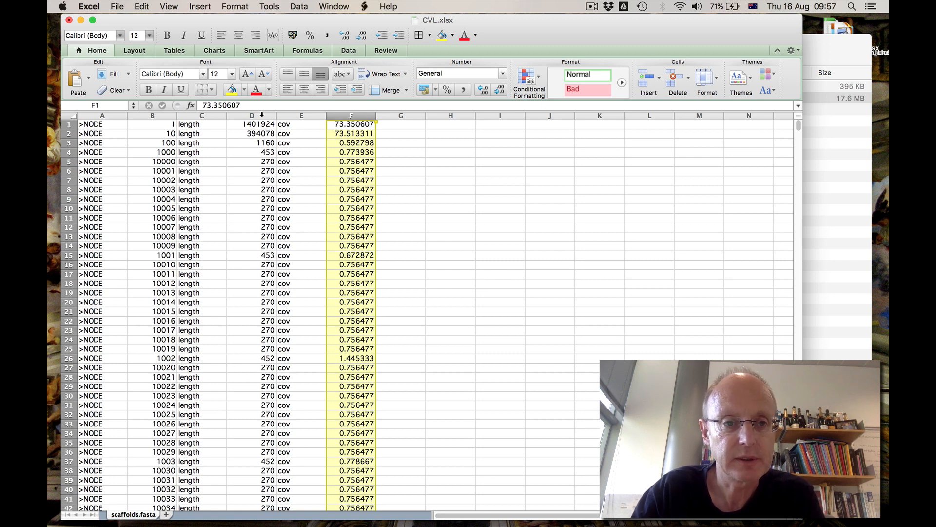
left_click(262, 114)
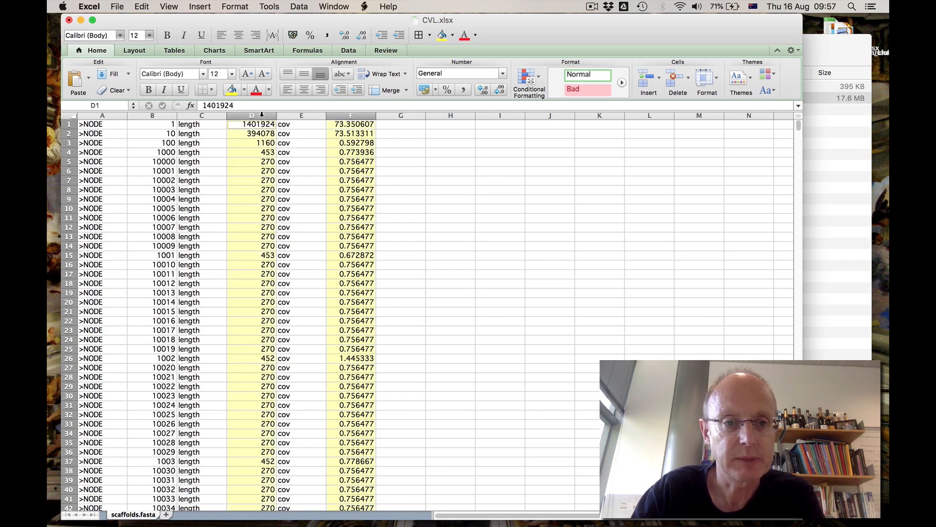
left_click(226, 51)
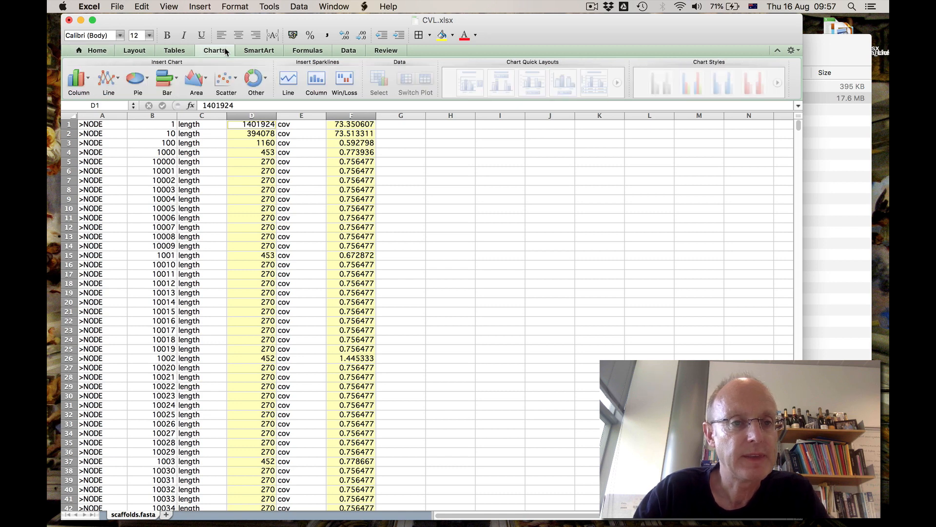
left_click(225, 86)
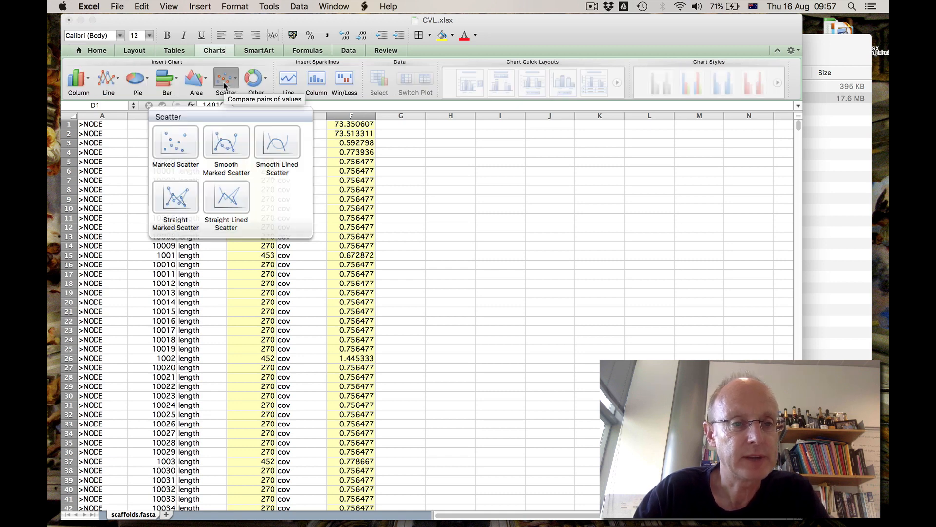
left_click(190, 152)
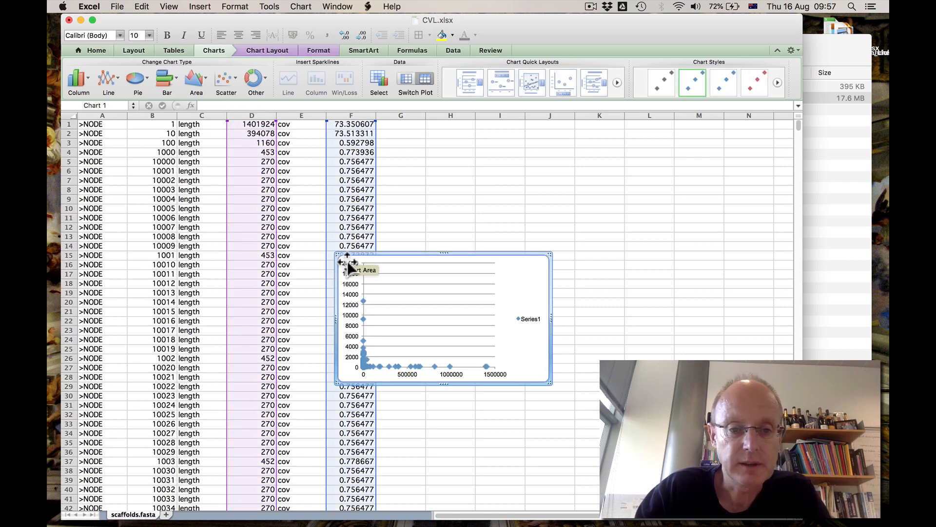
left_click_drag(336, 253, 113, 123)
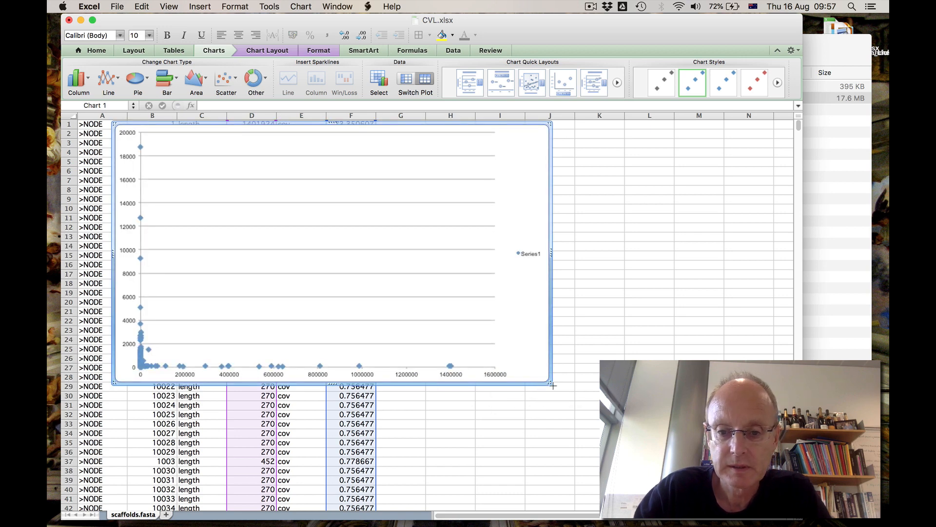
left_click_drag(551, 384, 761, 497)
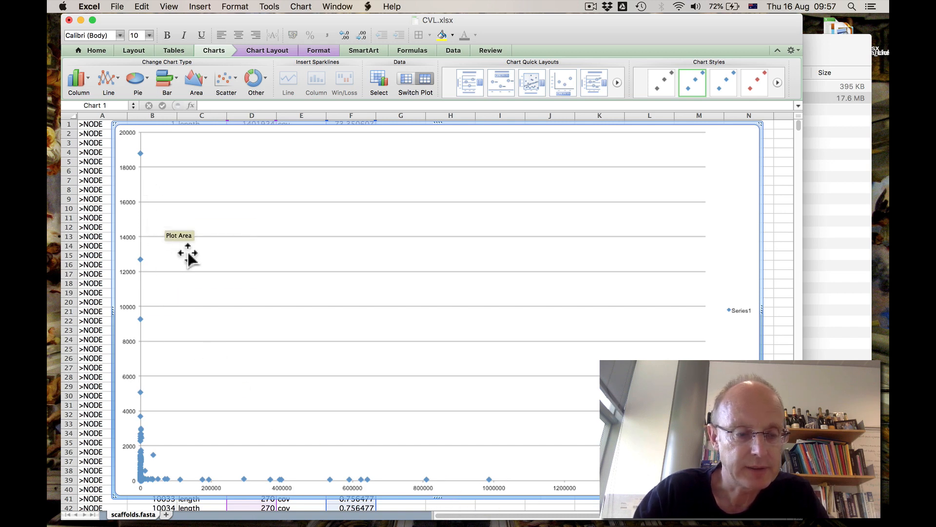
- Set the scatter chart's vertical axis to a logarithmic scale with base 10
double_click(140, 223)
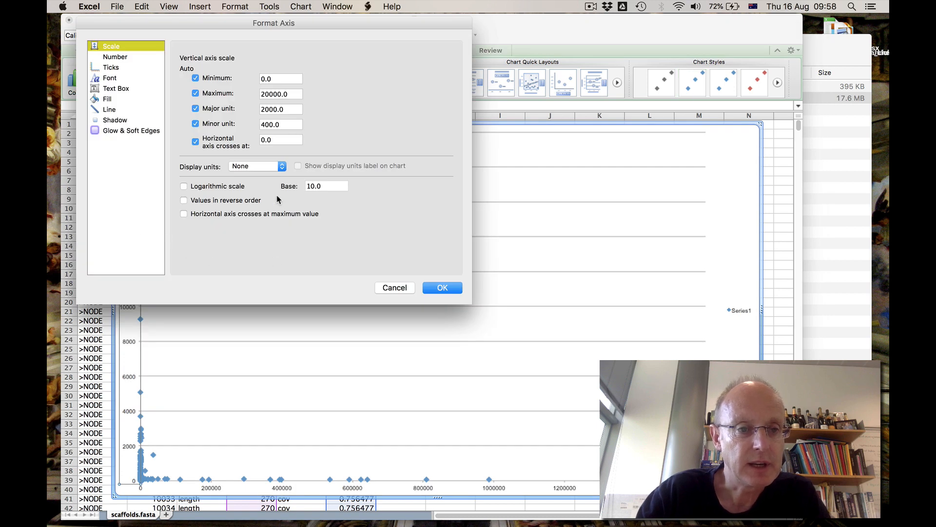
left_click(183, 186)
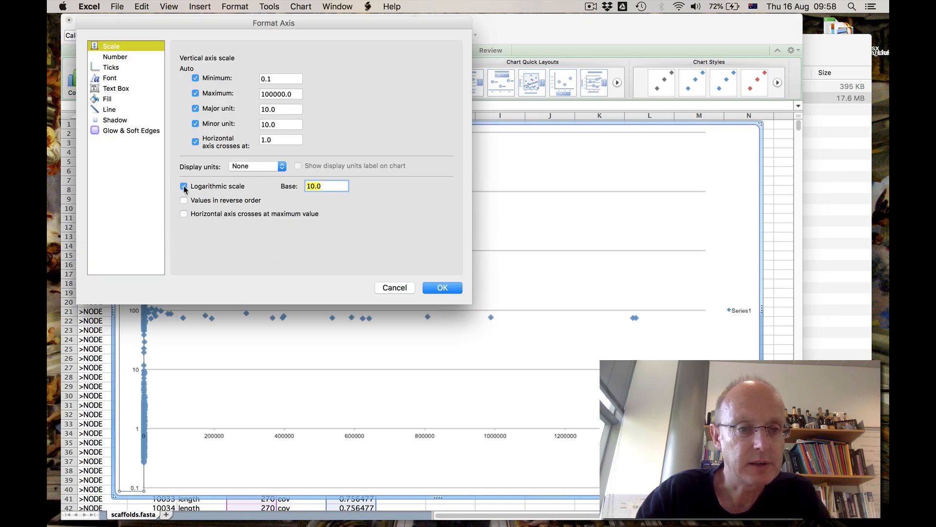
left_click(441, 288)
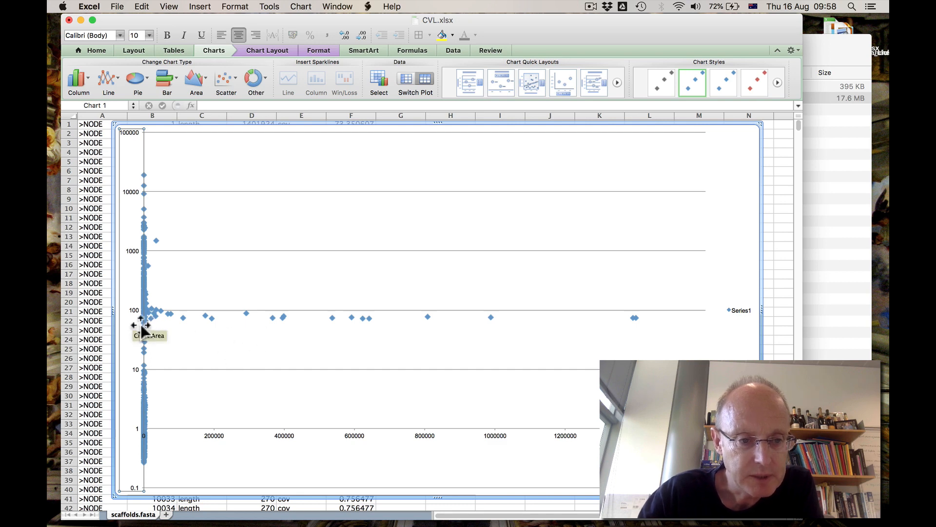
- Change the data series markers to circles of size 3
mouse_move(149, 312)
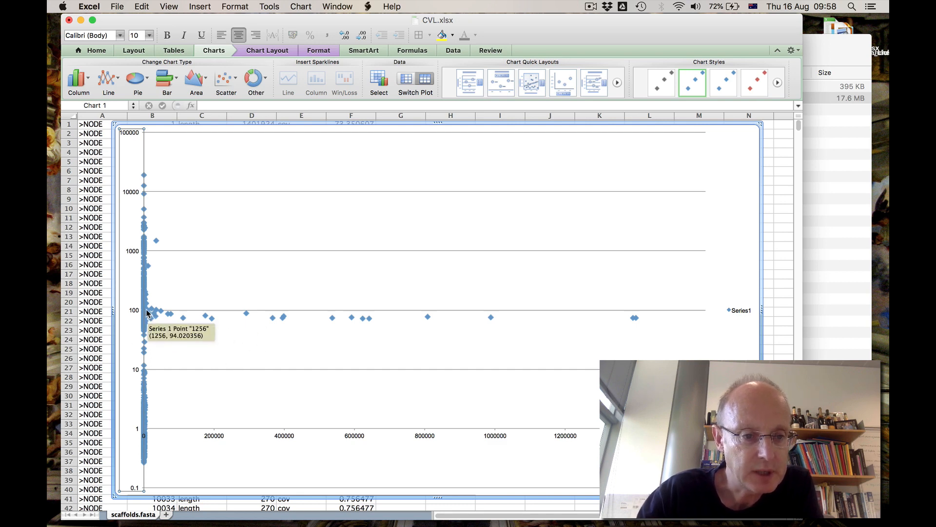
double_click(149, 271)
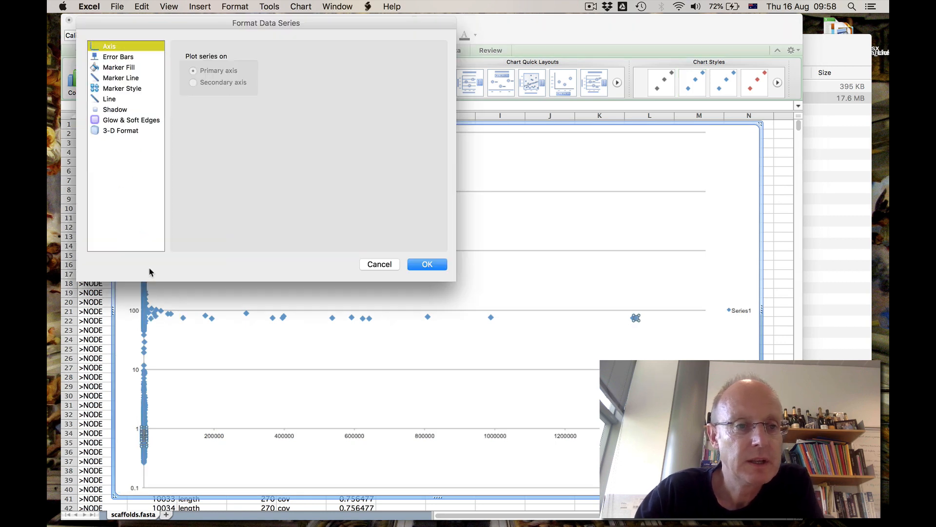
left_click(124, 88)
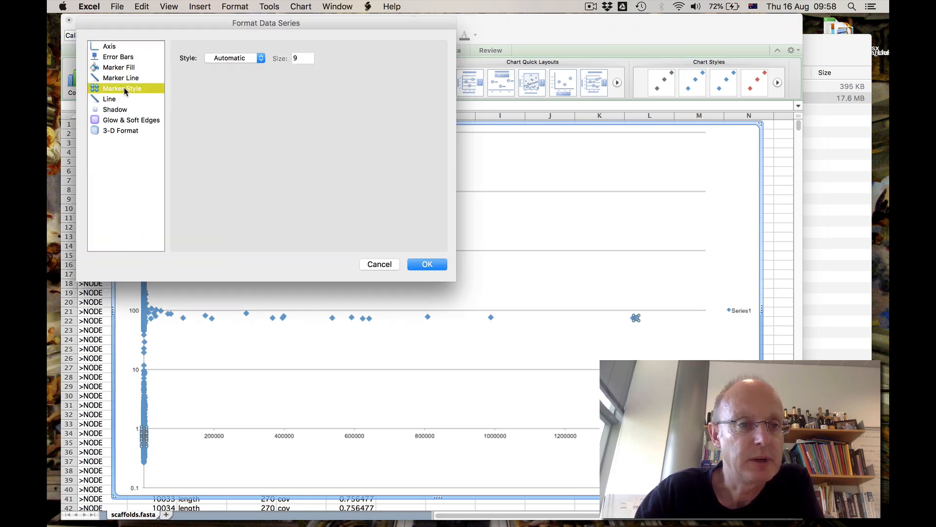
left_click(236, 58)
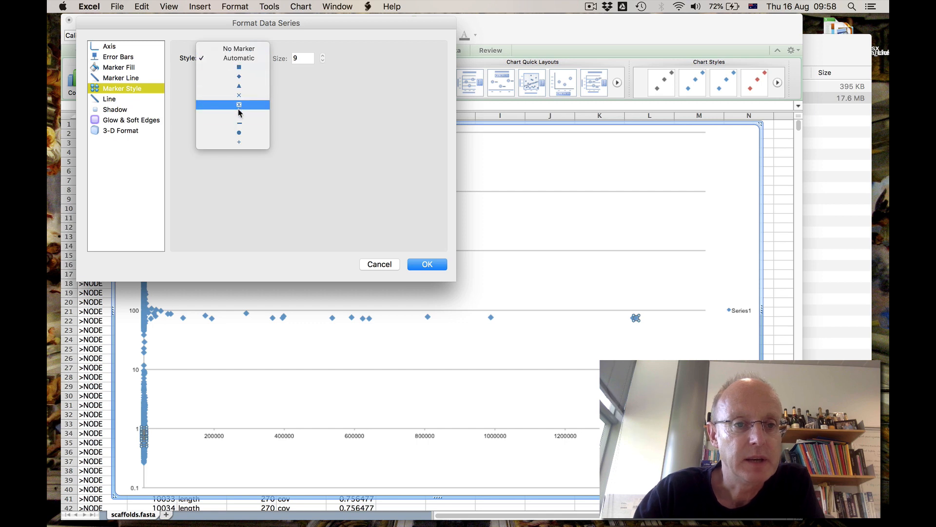
left_click(239, 132)
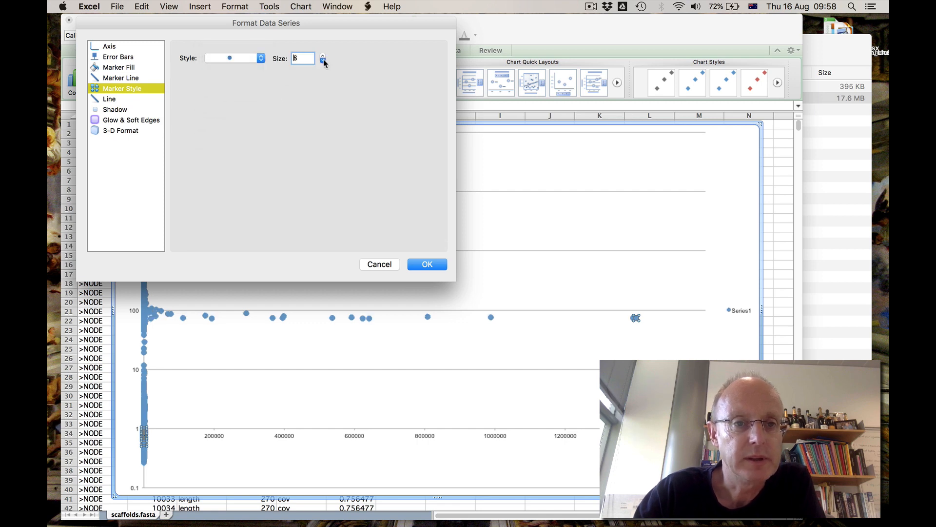
left_click(322, 61)
left_click(322, 60)
left_click(322, 61)
left_click(322, 61)
left_click(323, 60)
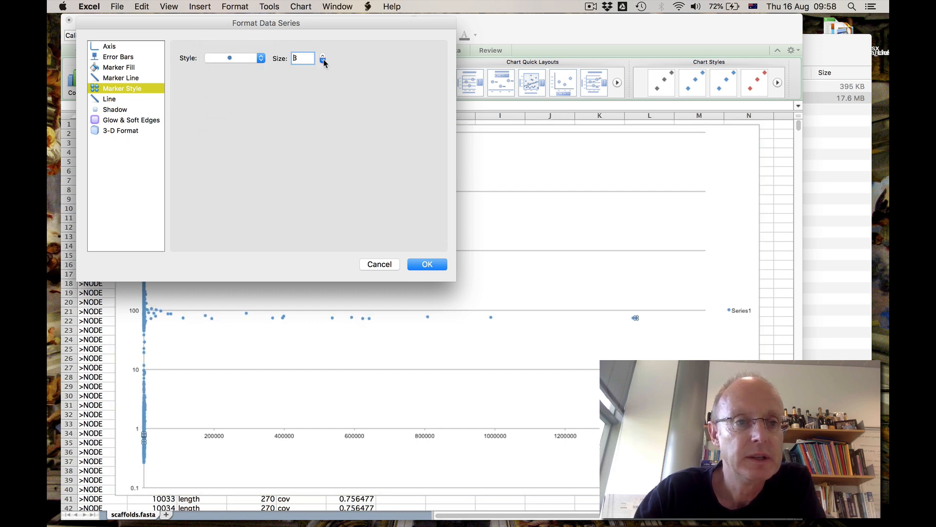
- Set both the marker line and marker fill colours of the data series to solid red
left_click(146, 78)
left_click(274, 57)
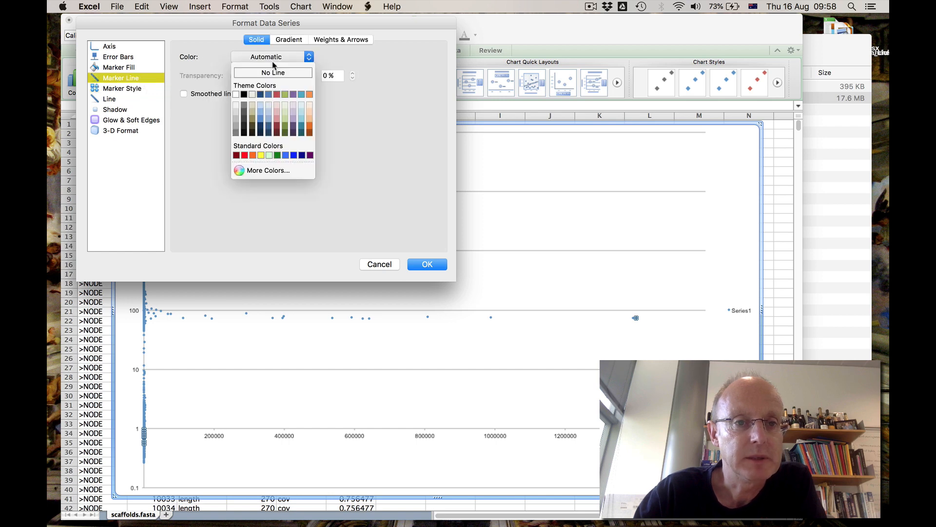
left_click(244, 155)
key("Return")
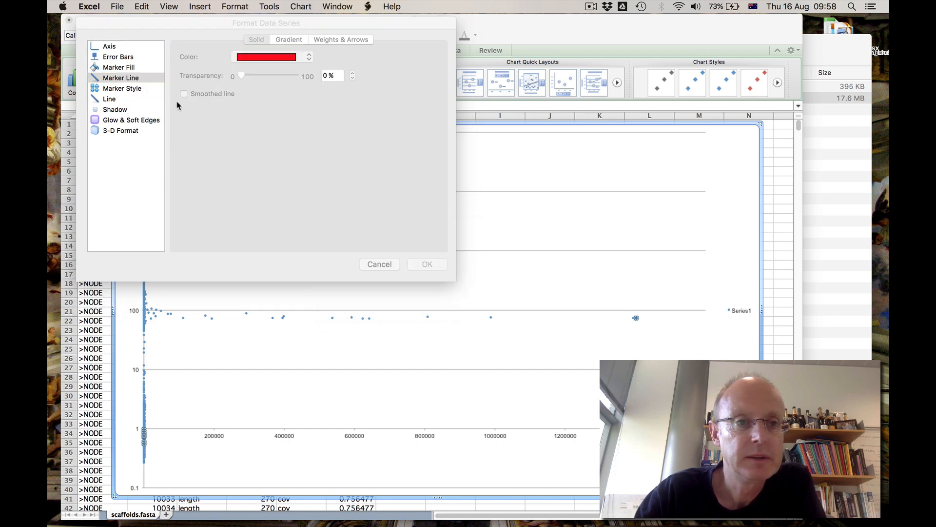
left_click(128, 67)
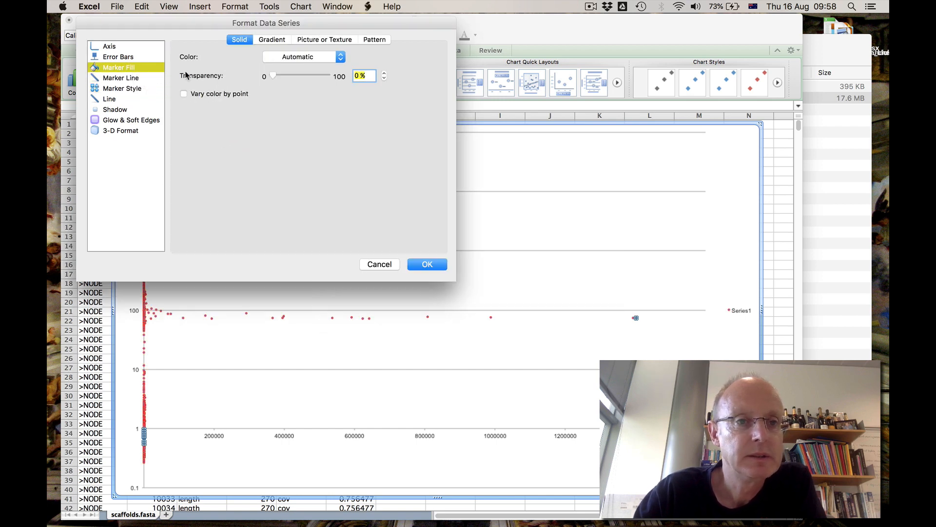
left_click(272, 57)
left_click(278, 172)
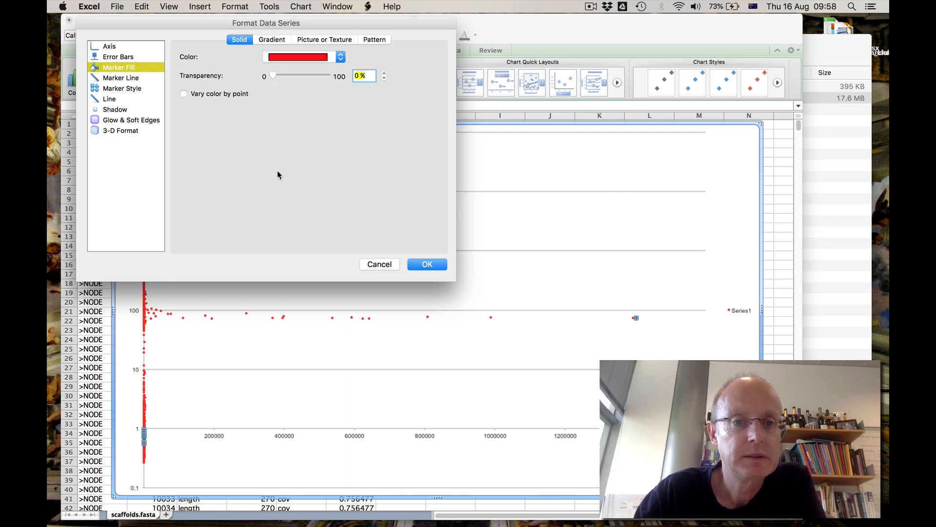
- Apply the red marker formatting and shift the plot area slightly right and down within the chart
key("Return")
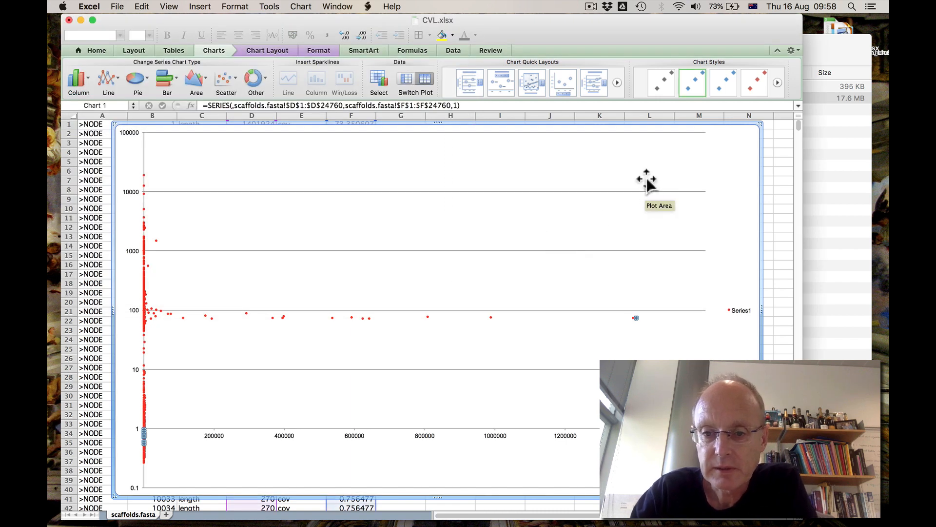
left_click_drag(638, 230, 740, 320)
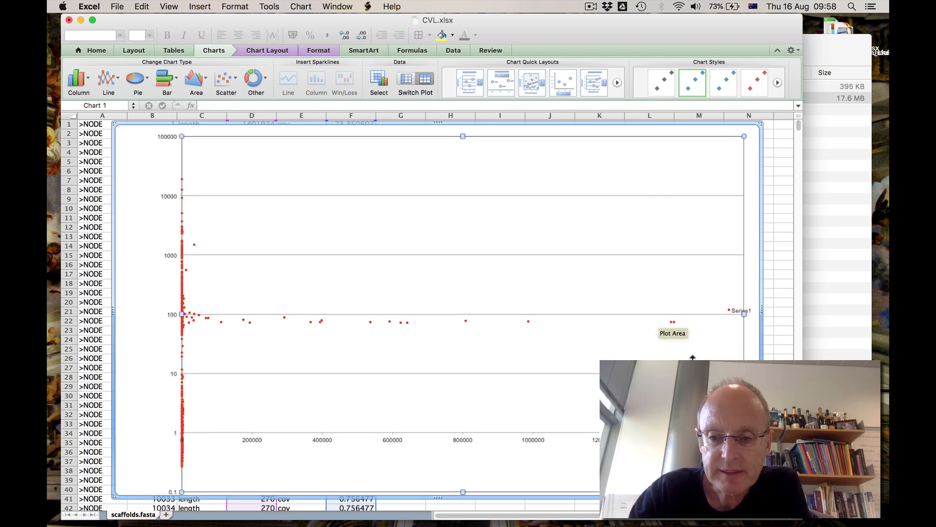
mouse_move(676, 327)
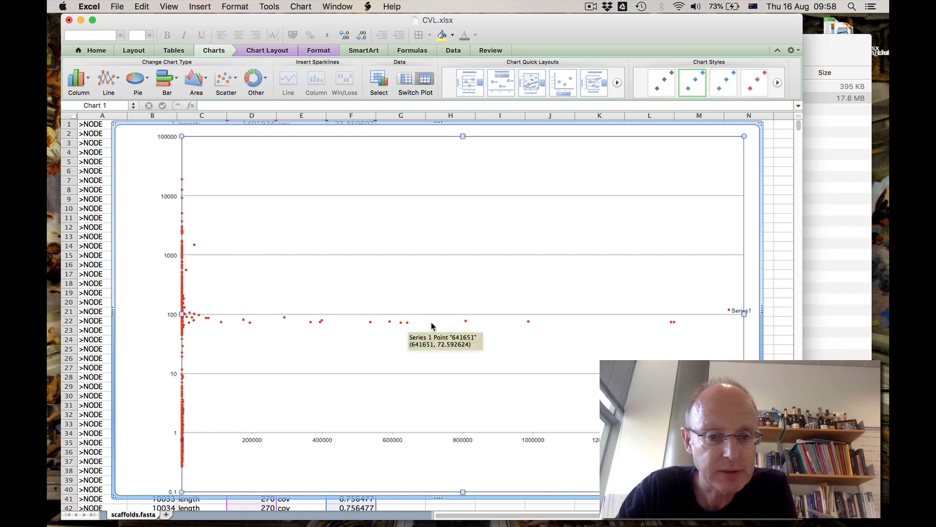
mouse_move(467, 323)
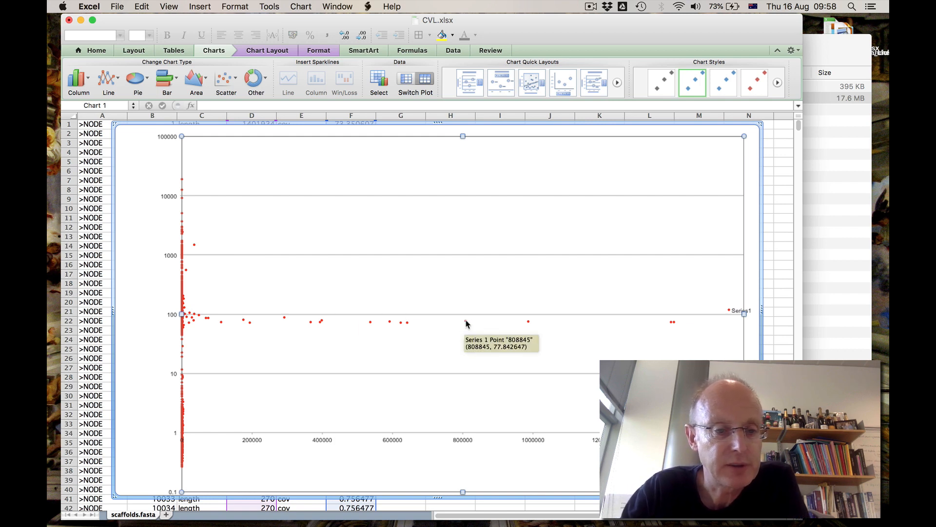
mouse_move(196, 249)
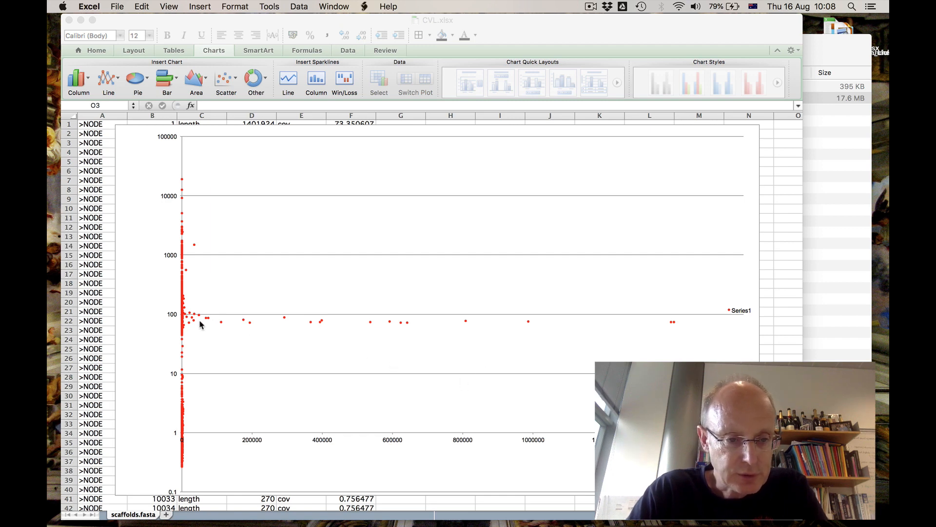
- Set the fixed maximum of the scatter chart's horizontal axis to 20000
left_click(226, 434)
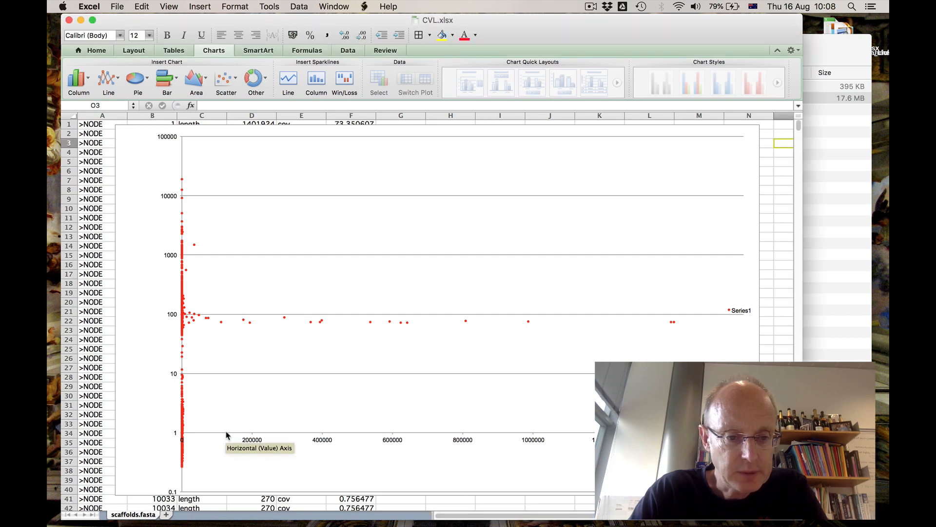
double_click(226, 435)
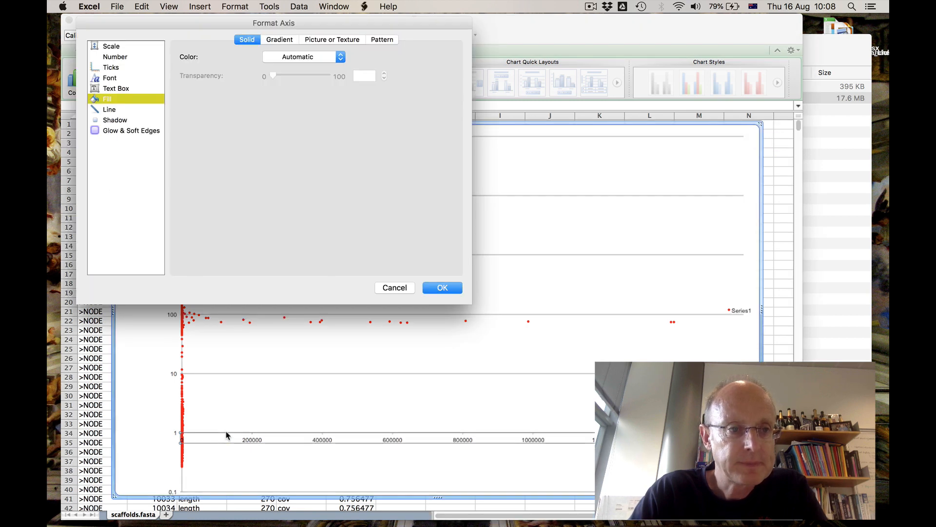
left_click(132, 47)
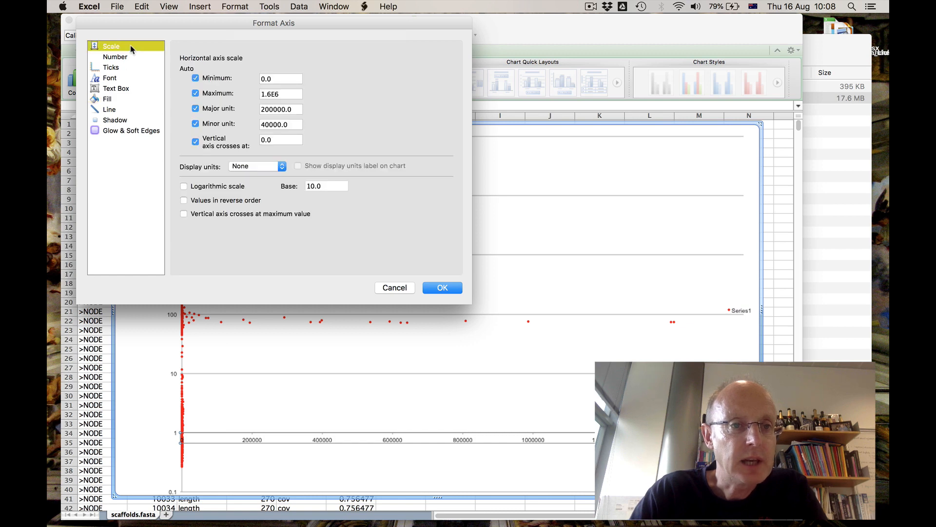
left_click(196, 95)
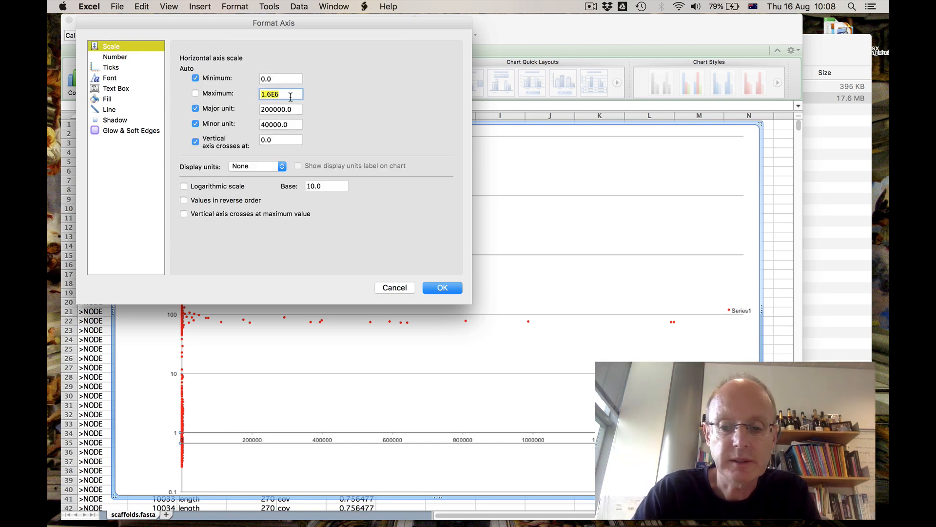
key("BackSpace")
type("20000")
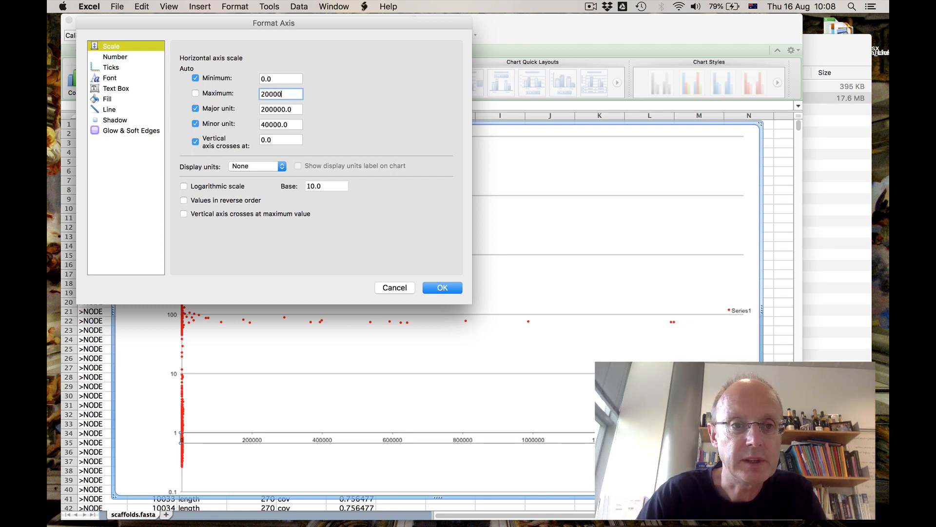
left_click(442, 288)
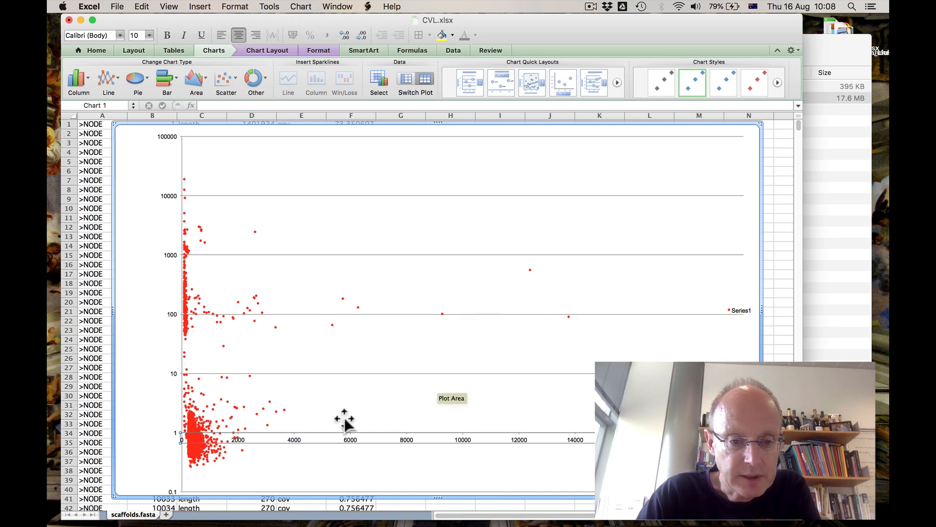
mouse_move(285, 413)
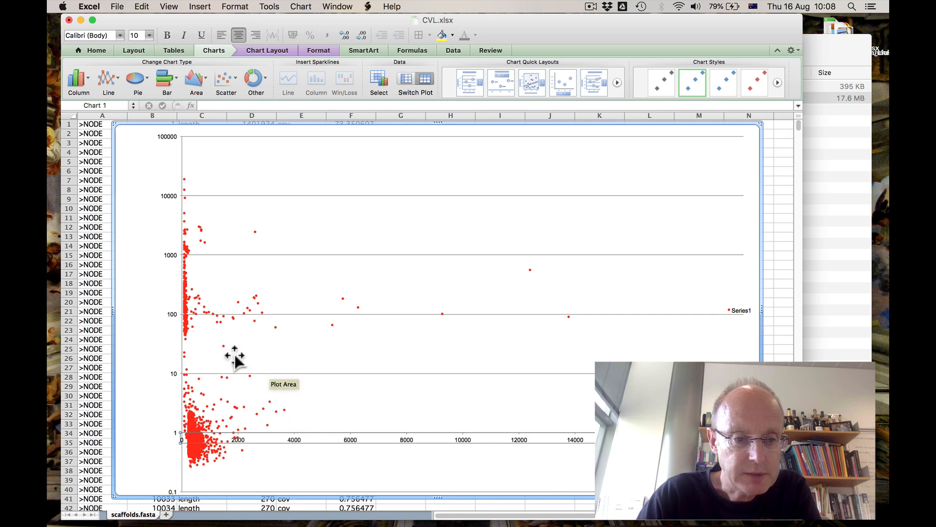
mouse_move(224, 348)
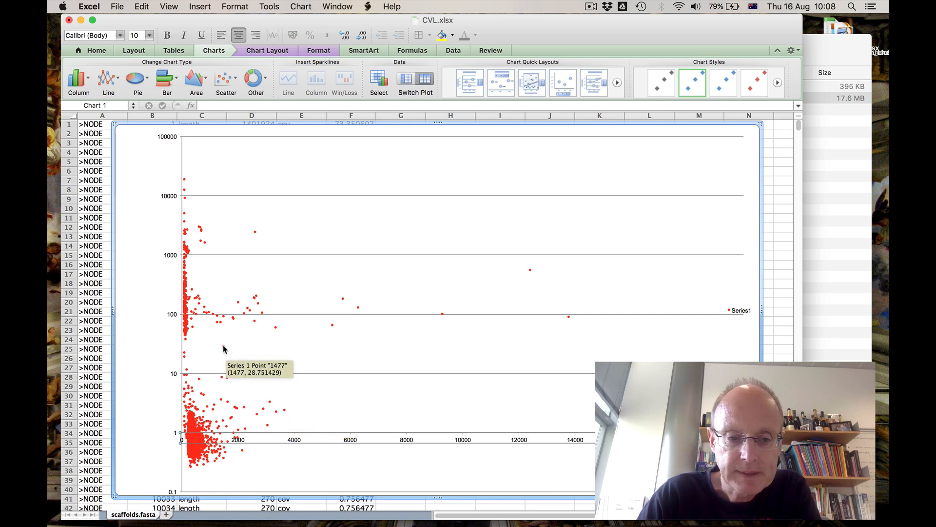